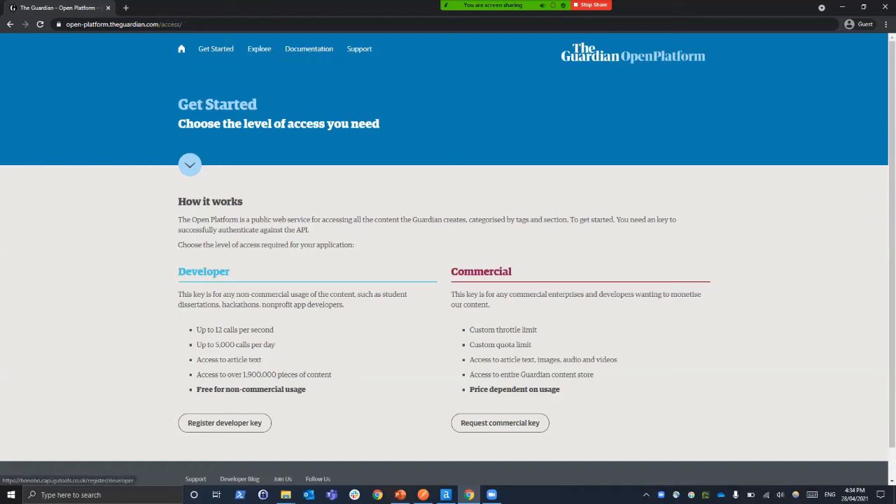
# Open the Guardian developer key registration form, and open the example search link from the New Key Created email in a separate tab
pyautogui.click(224, 423)
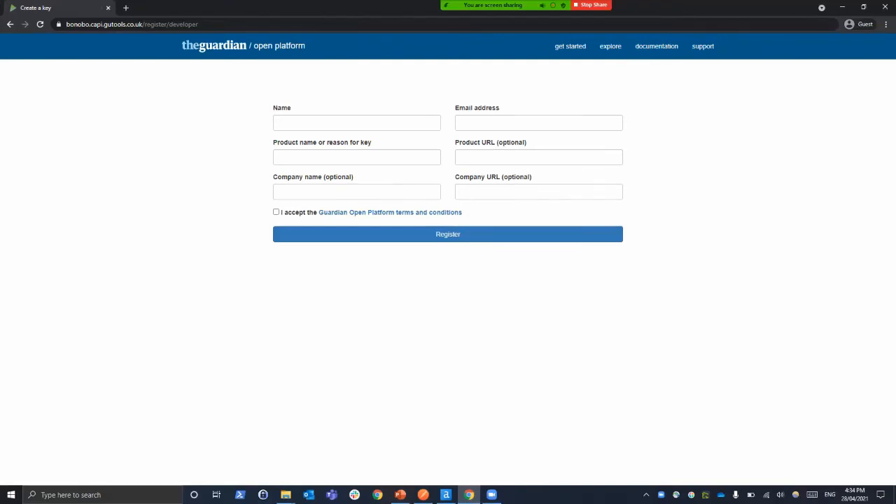
pyautogui.click(126, 8)
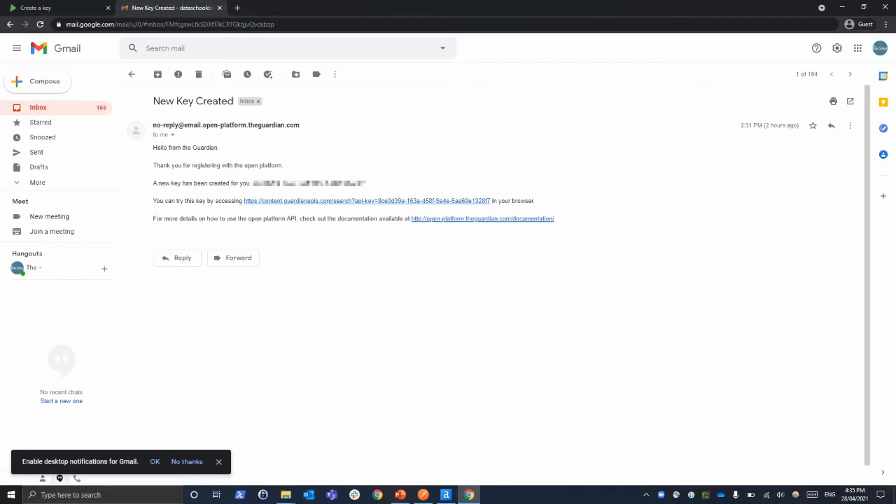
pyautogui.click(366, 201)
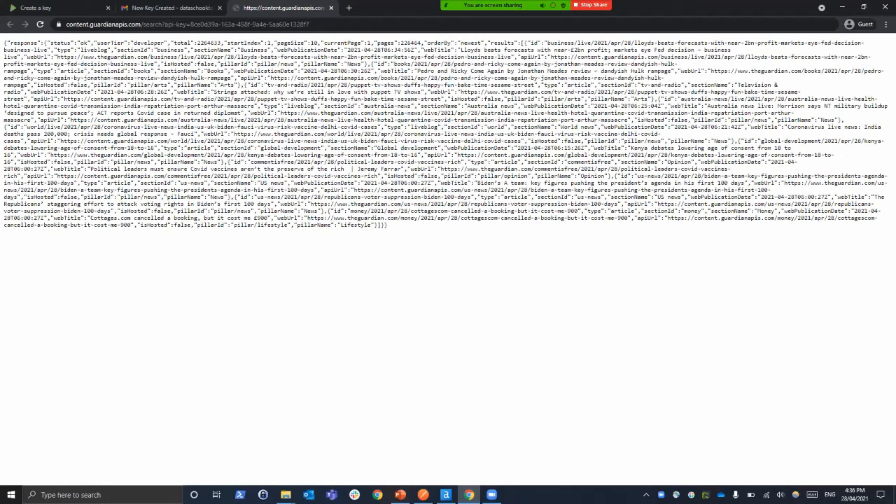
# Examine the first result's section and web title fields in the raw JSON response
pyautogui.doubleClick(170, 50)
pyautogui.click(313, 57)
pyautogui.moveTo(460, 50); pyautogui.dragTo(607, 49)
pyautogui.click(608, 50)
pyautogui.click(611, 50)
# Search the web for Postman in a new tab and open the API Client page on its site
pyautogui.hotkey('ctrl', 't')
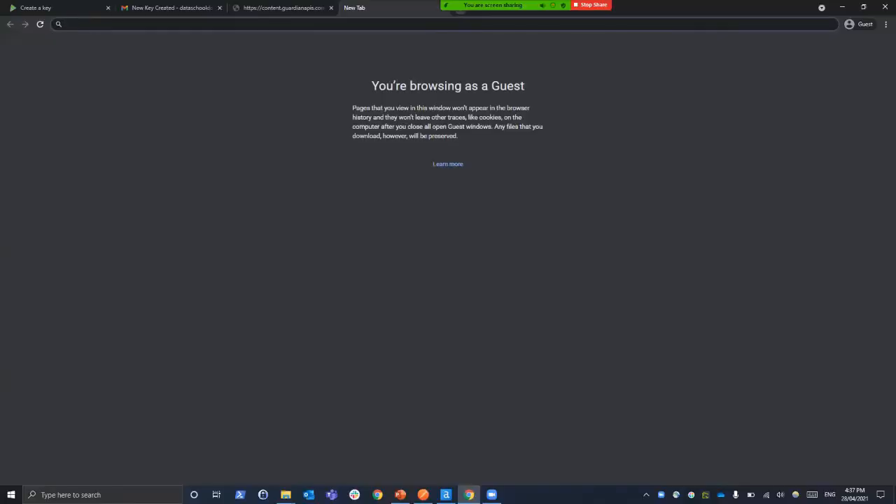
pyautogui.write("postaman'")
pyautogui.press('Return')
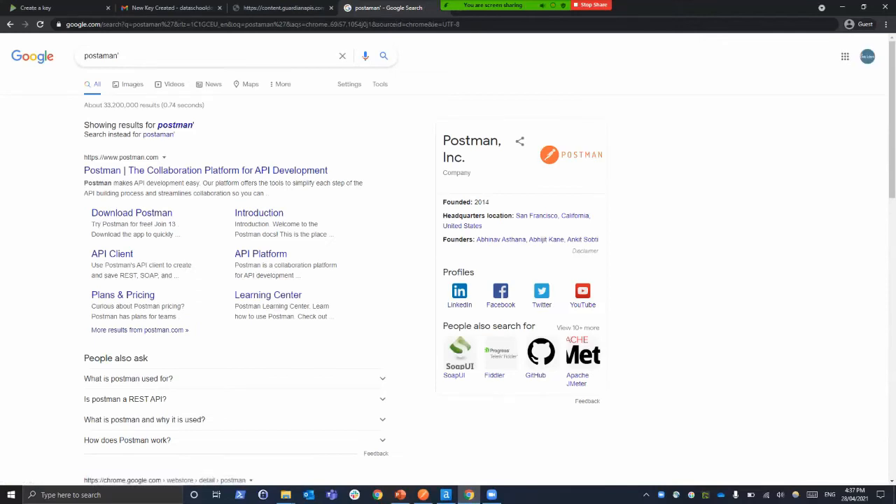
pyautogui.click(206, 170)
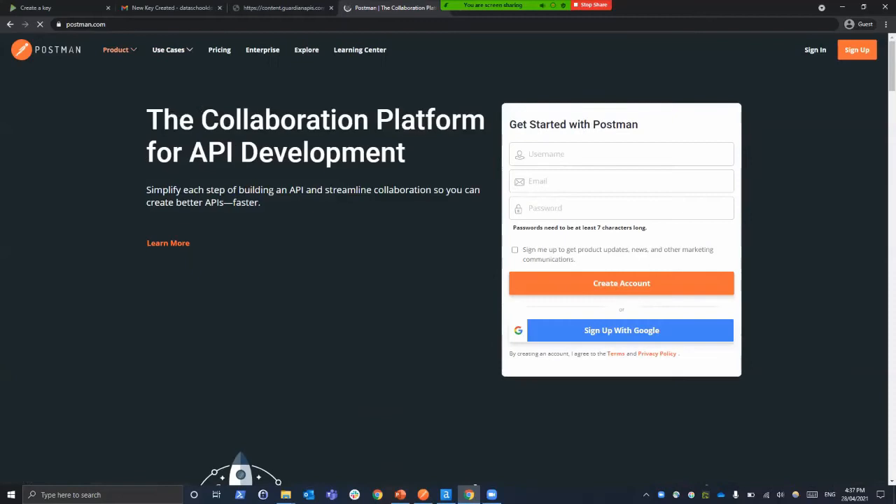
pyautogui.moveTo(120, 50)
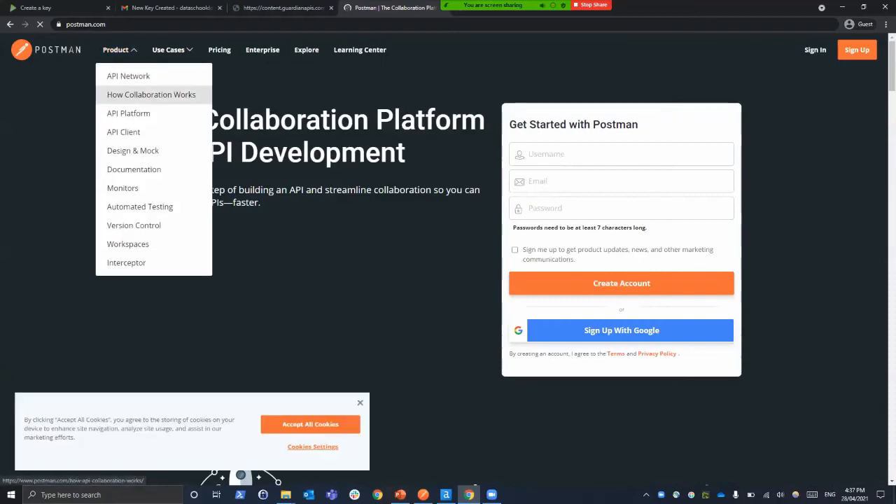
pyautogui.click(123, 131)
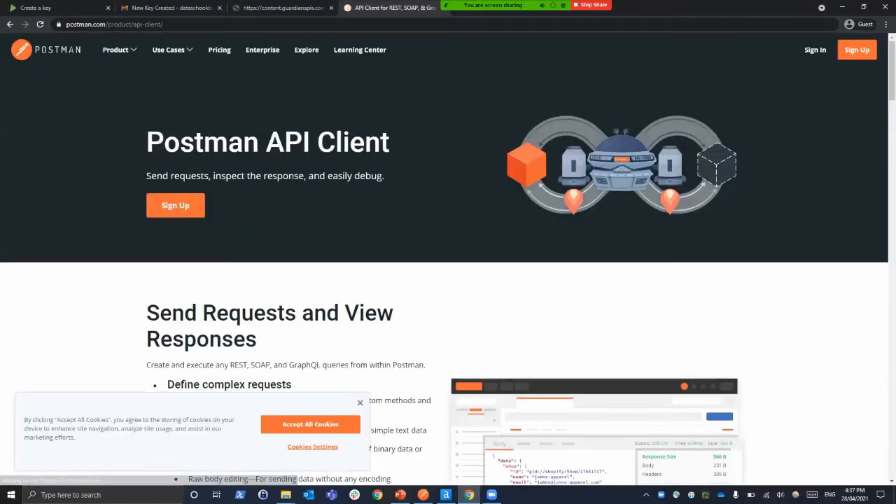
# Read through the Postman API Client page down to its use cases, and close that tab
pyautogui.scroll(-3, 448, 280)
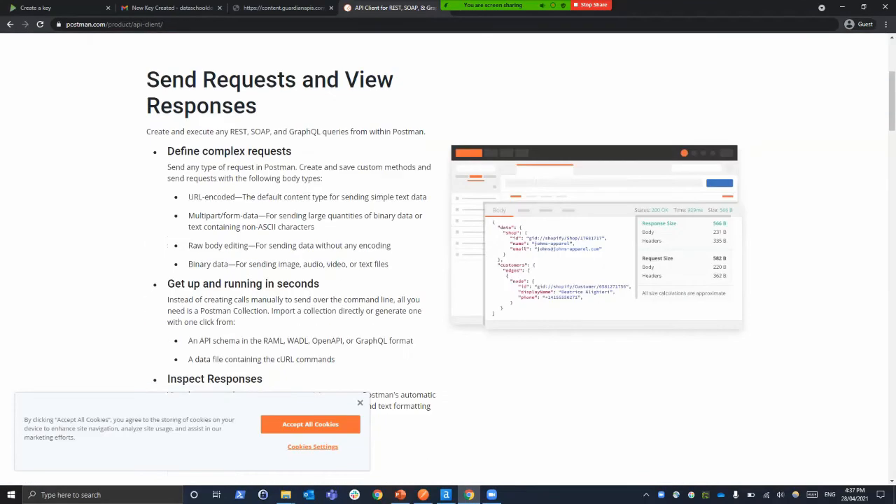
pyautogui.scroll(-20, 448, 280)
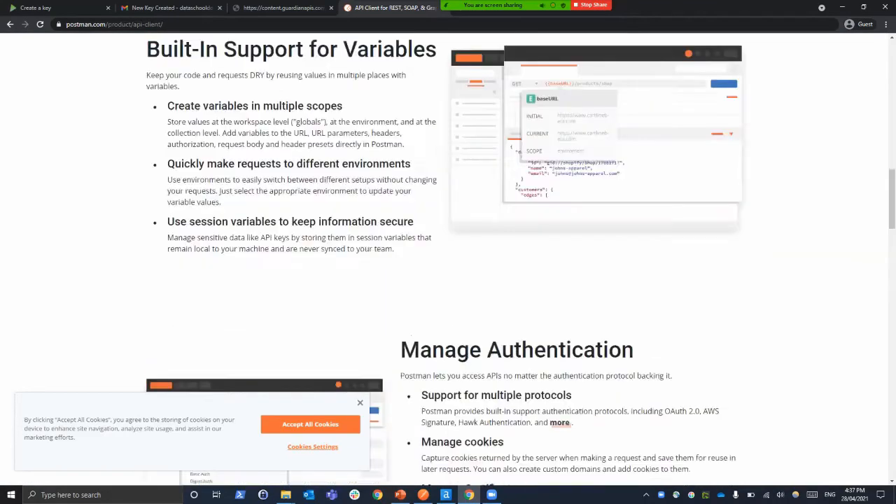
pyautogui.scroll(-2, 448, 280)
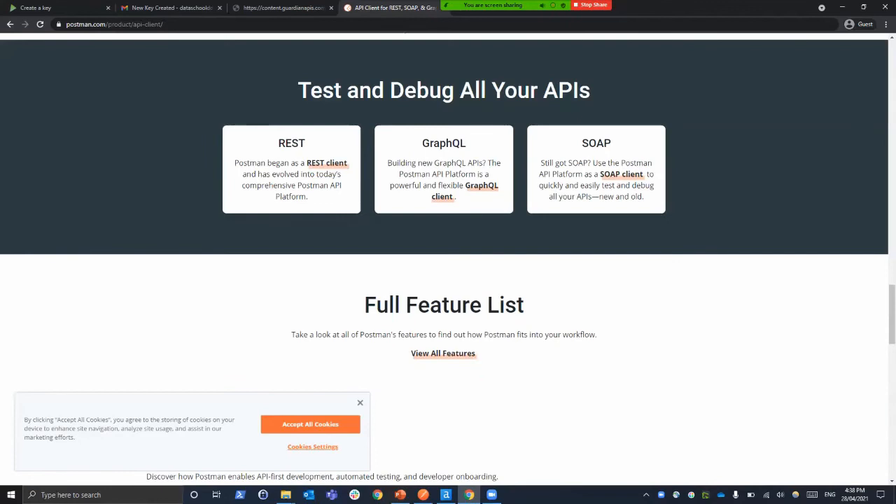
pyautogui.scroll(-5, 448, 280)
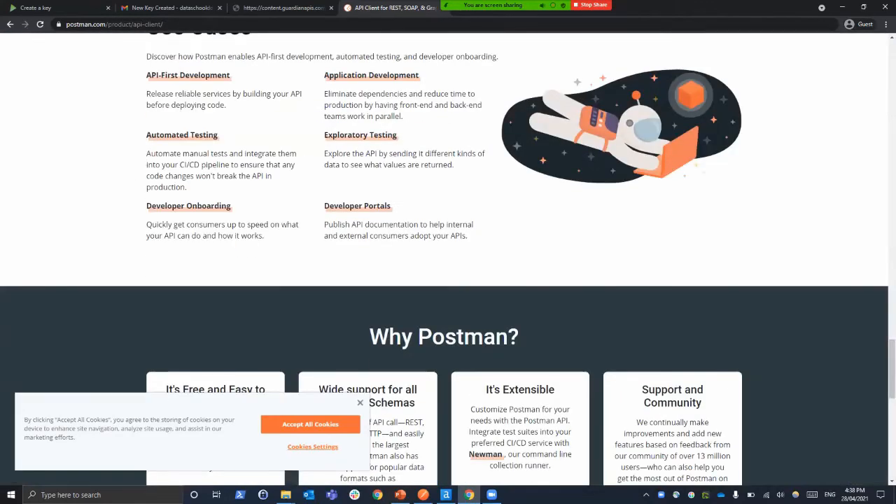
pyautogui.moveTo(392, 7); pyautogui.dragTo(283, 7)
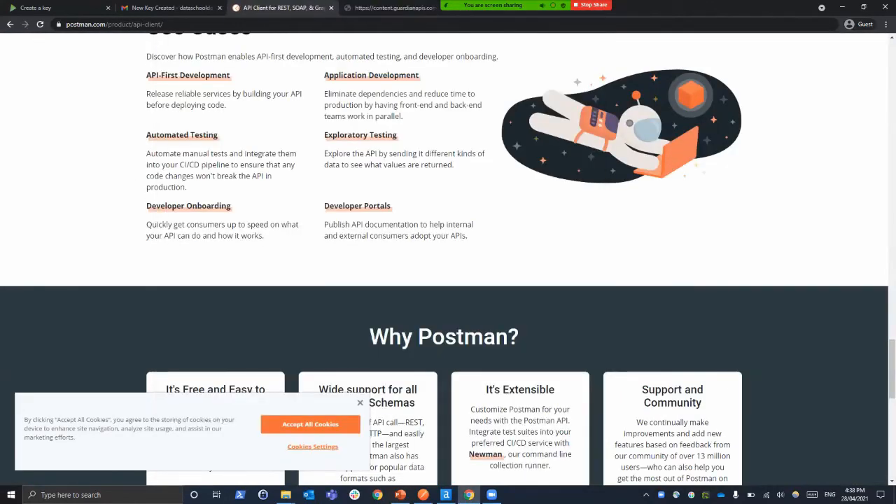
pyautogui.click(331, 8)
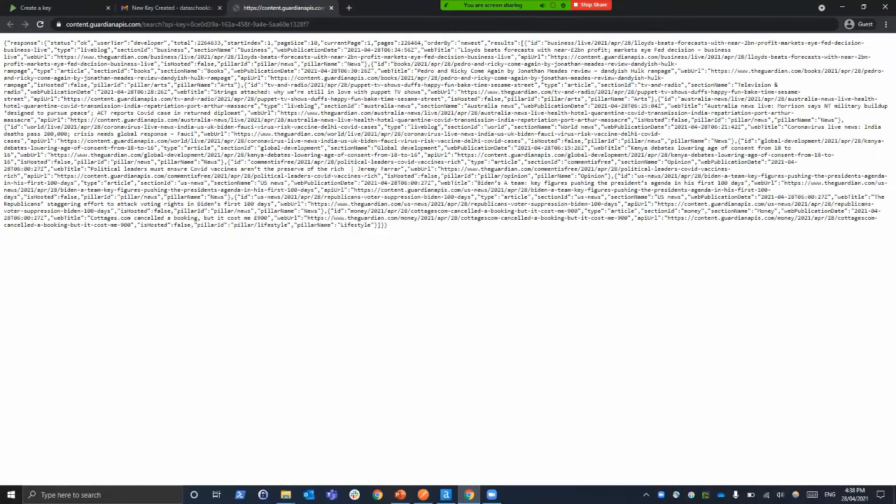
# Switch to Postman and send a new GET request to the Guardian content search URL, including the API key
pyautogui.moveTo(492, 494)
pyautogui.click(491, 473)
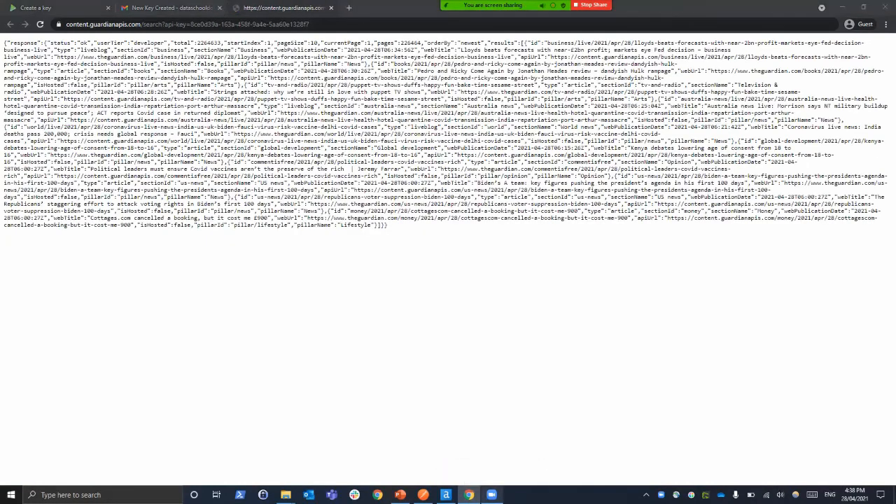
pyautogui.click(423, 495)
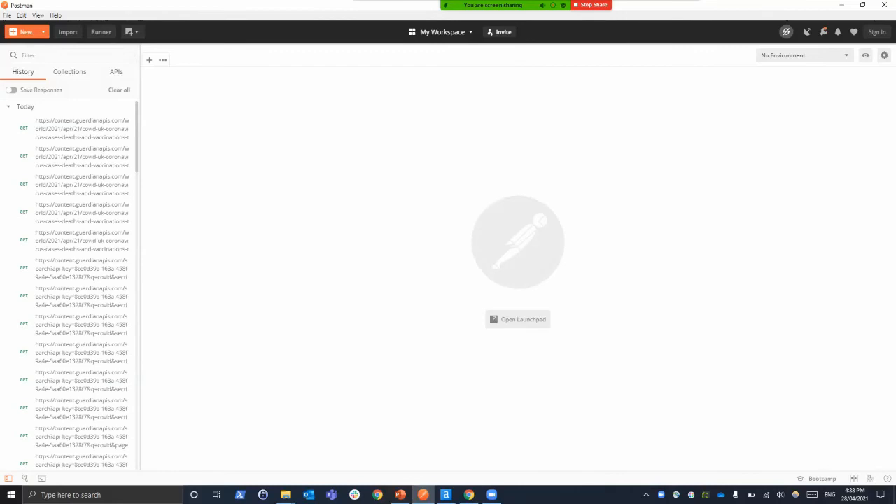
pyautogui.hotkey('ctrl', 't')
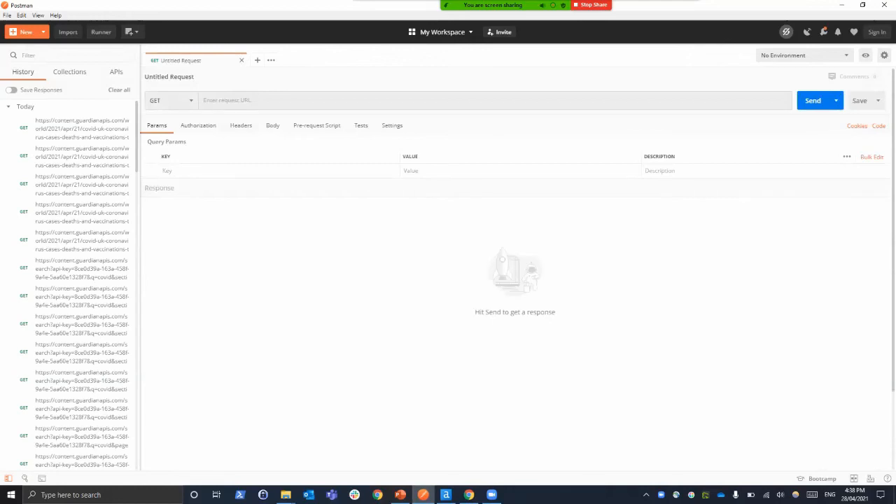
pyautogui.click(227, 100)
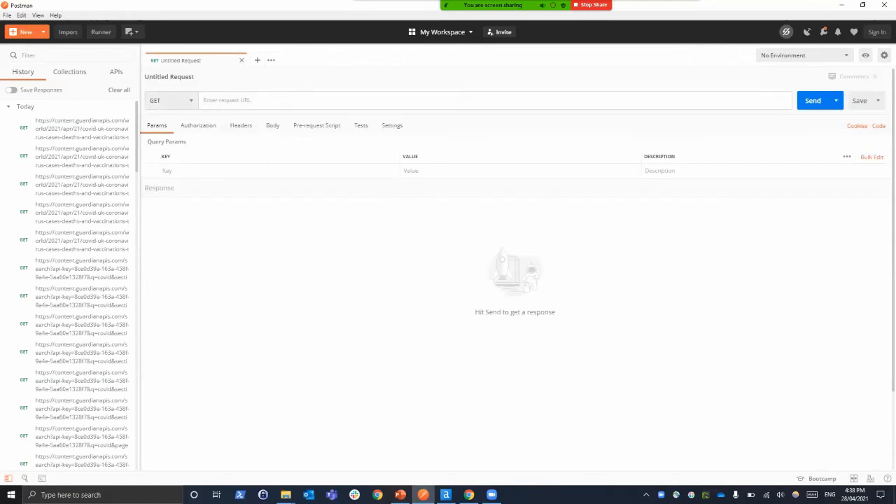
pyautogui.hotkey('ctrl', 'v')
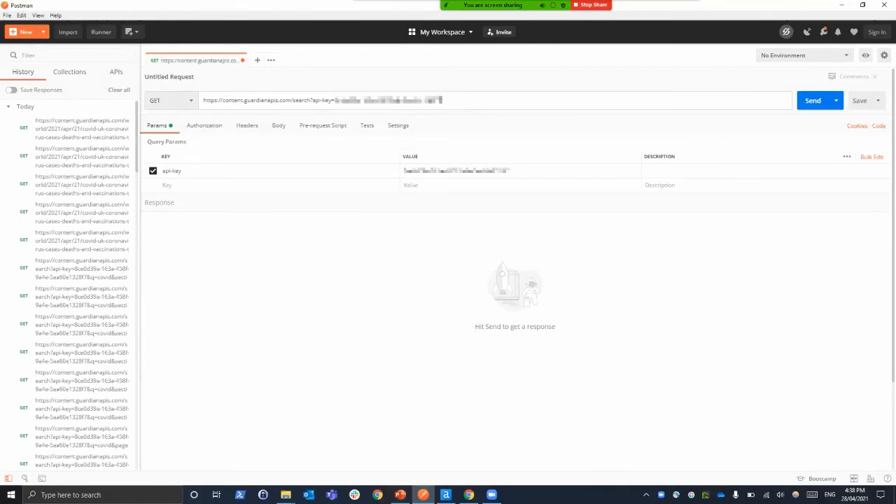
pyautogui.click(812, 100)
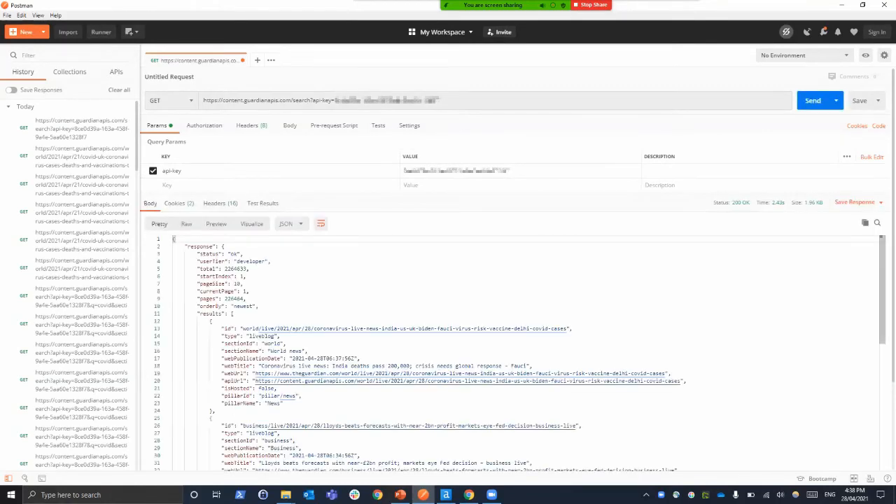
# Look through the article results in the formatted JSON response and return to its beginning
pyautogui.scroll(-3, 511, 350)
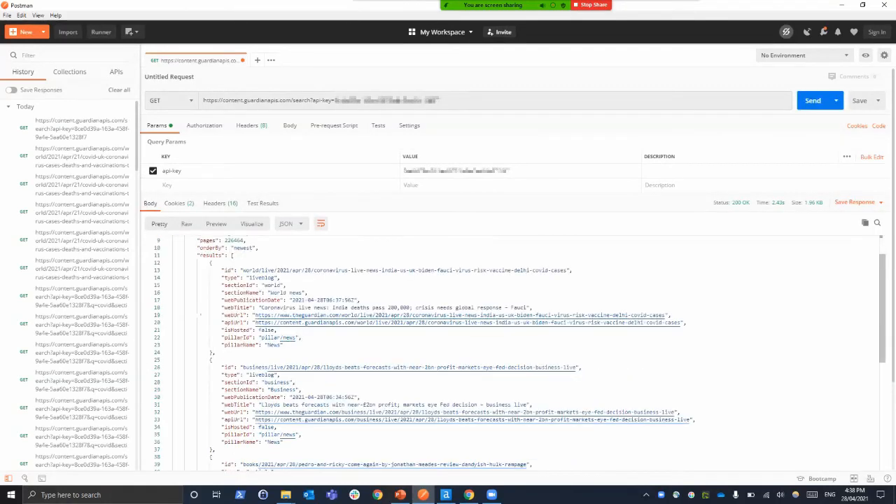
pyautogui.scroll(-20, 511, 350)
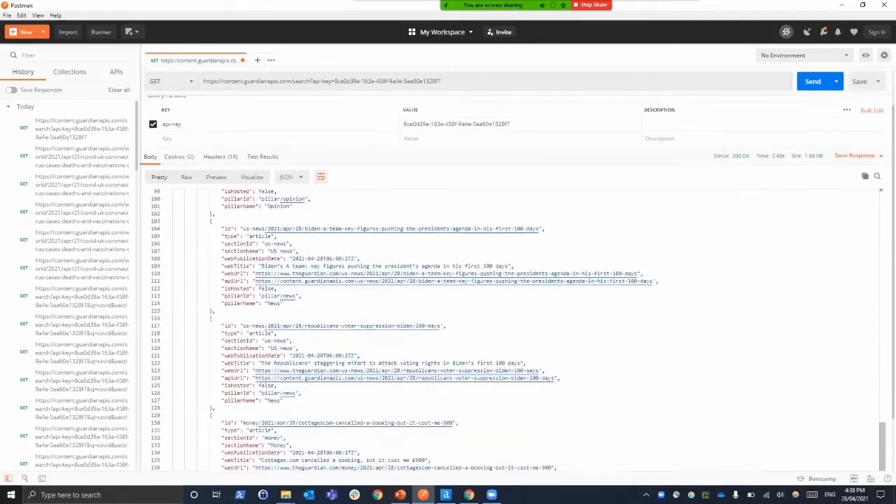
pyautogui.scroll(20, 511, 350)
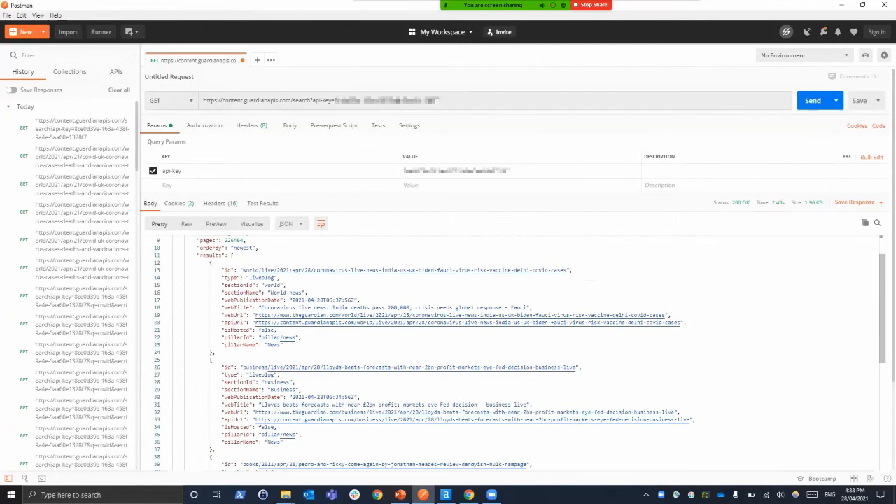
pyautogui.scroll(3, 510, 350)
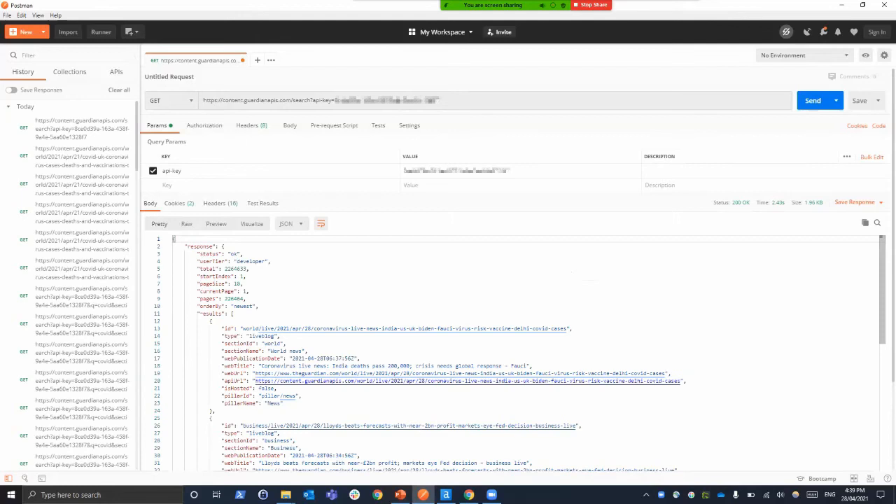
# Switch to Chrome and read the Guardian Open Platform documentation overview, down to the Content and Query operators sections
pyautogui.moveTo(446, 495)
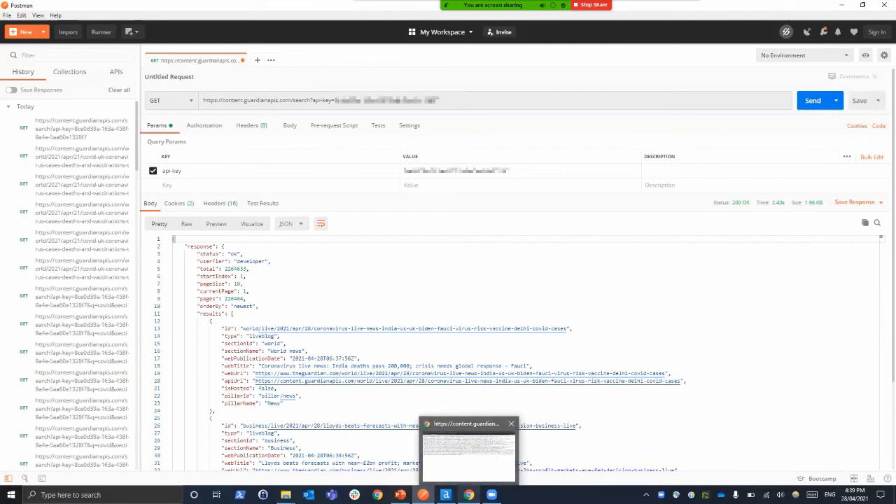
pyautogui.click(469, 495)
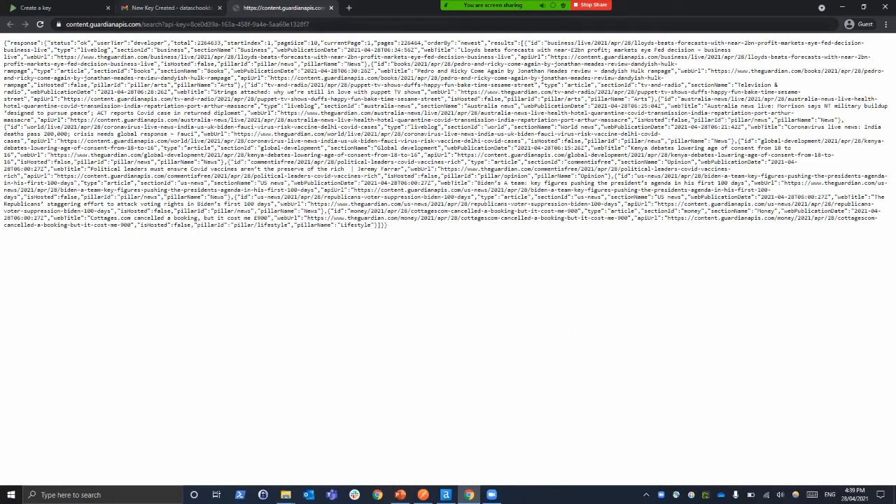
pyautogui.moveTo(141, 24); pyautogui.dragTo(319, 24)
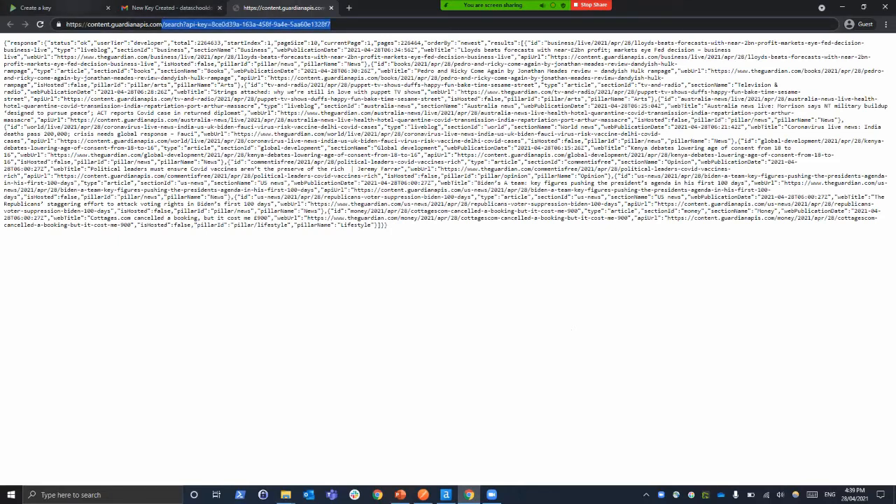
pyautogui.click(75, 8)
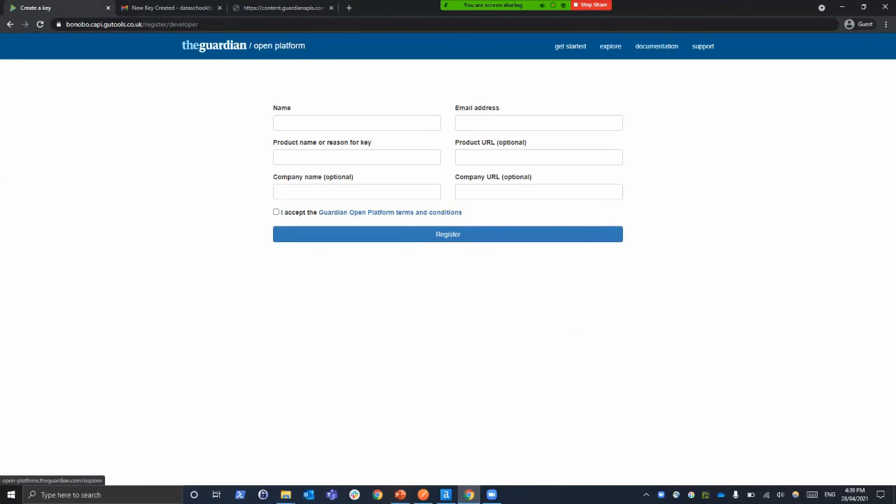
pyautogui.click(282, 47)
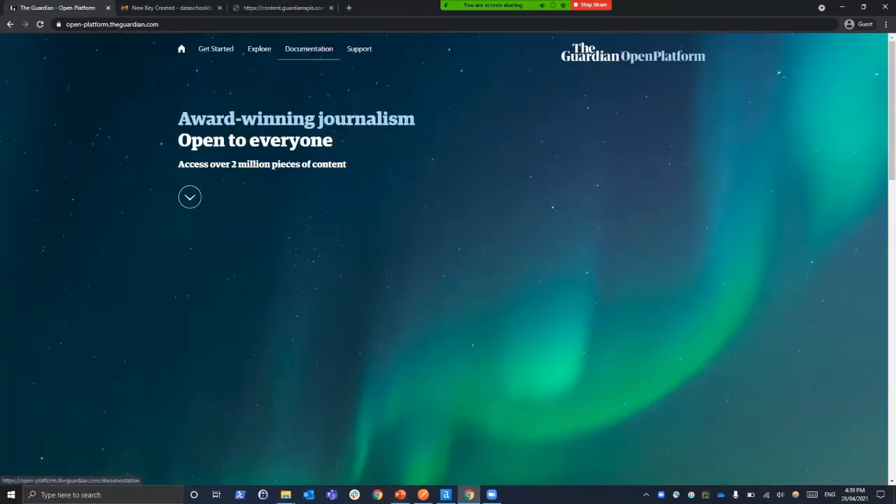
pyautogui.click(309, 49)
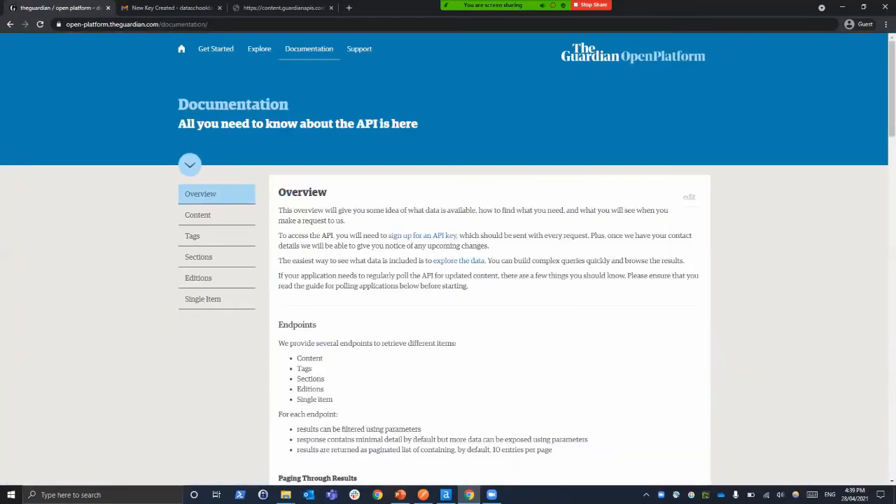
pyautogui.scroll(-6, 448, 280)
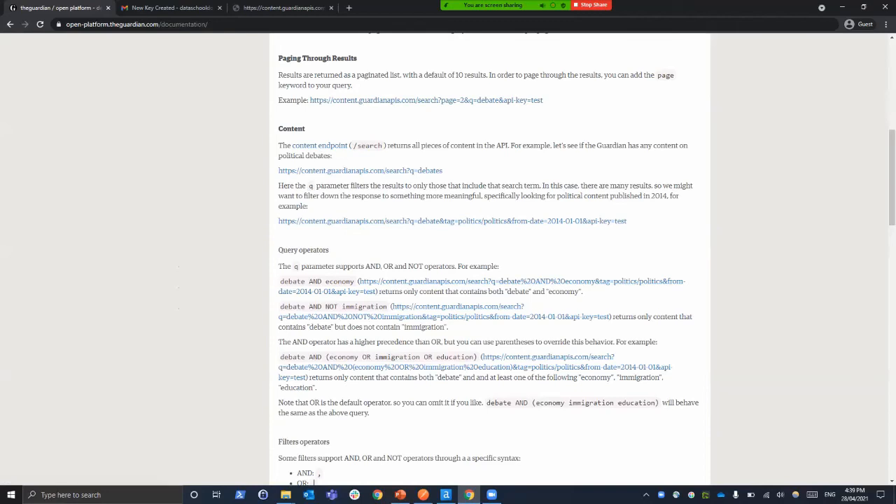
# Open the content endpoint's documentation and examine its response fields and request parameters
pyautogui.click(422, 495)
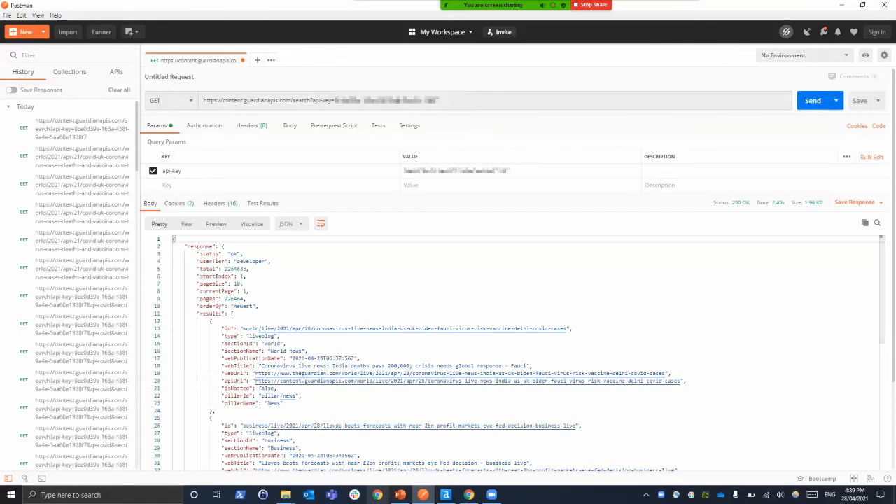
pyautogui.moveTo(400, 495)
pyautogui.click(468, 495)
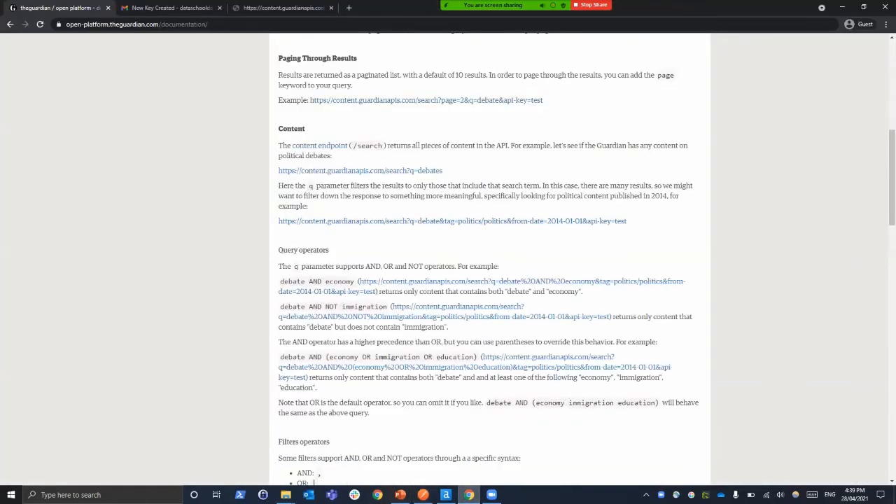
pyautogui.click(319, 145)
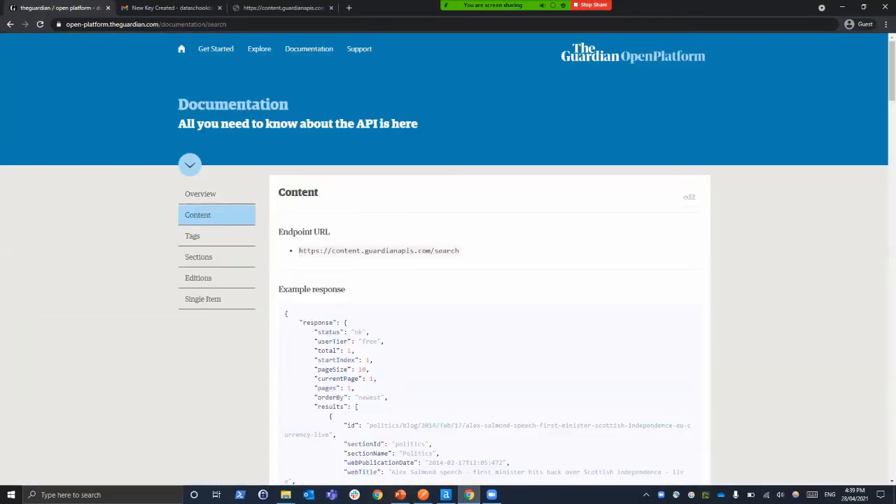
pyautogui.scroll(-10, 448, 259)
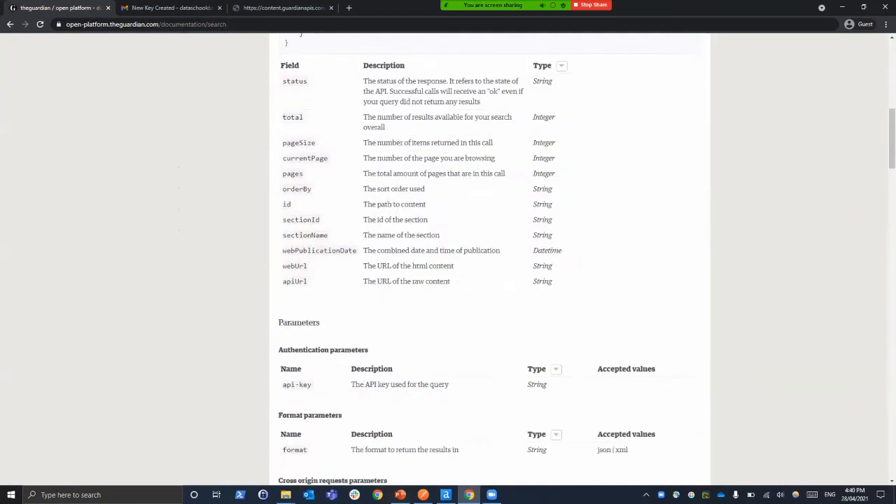
# Read the authentication, format and query term parameters in the content endpoint documentation, including the accepted values for q
pyautogui.scroll(-1, 490, 259)
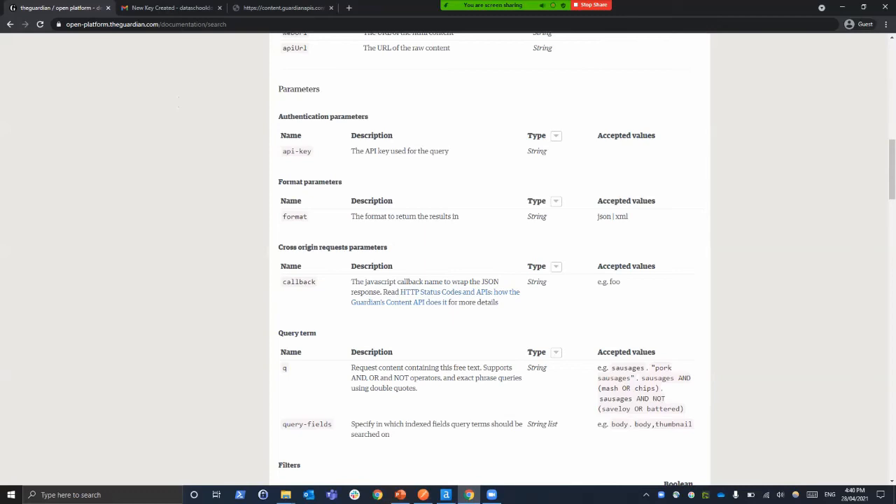
pyautogui.doubleClick(296, 151)
pyautogui.click(297, 151)
pyautogui.scroll(-2, 490, 259)
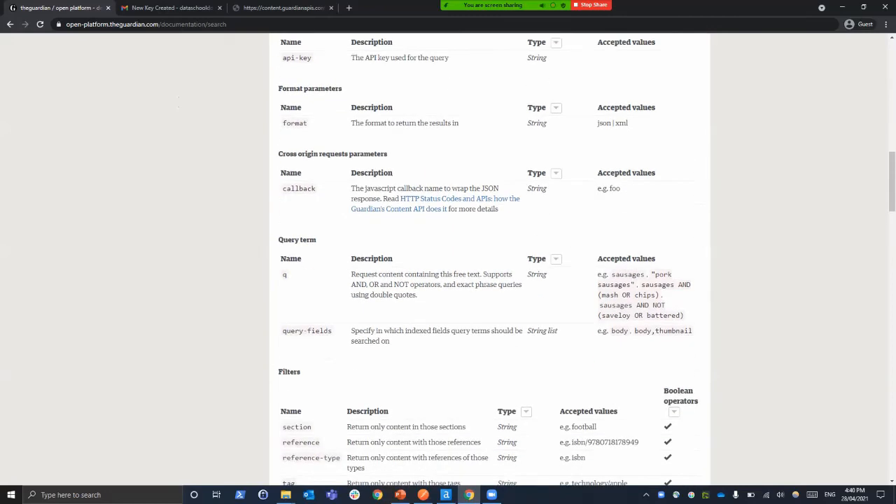
pyautogui.doubleClick(628, 275)
pyautogui.click(628, 274)
# Switch to Postman, add a query parameter q with the value covid, and send the request
pyautogui.hotkey('alt', 'Tab')
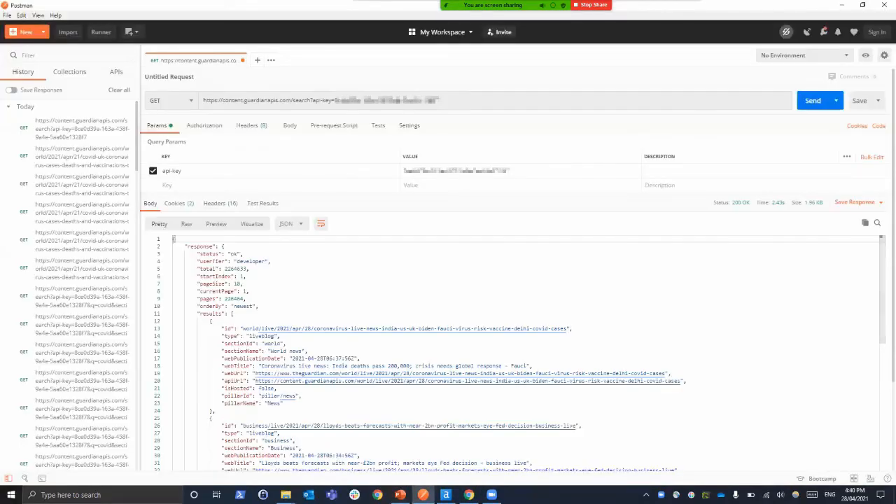
pyautogui.click(168, 185)
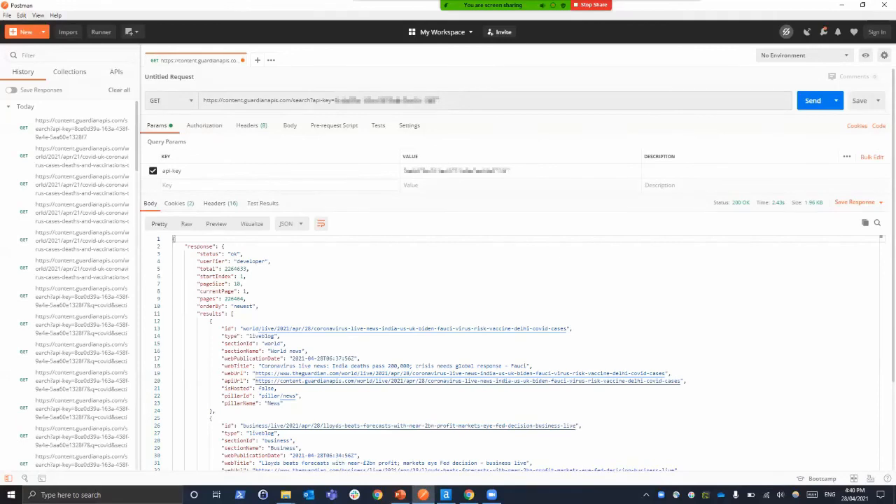
pyautogui.write('q')
pyautogui.write('covid')
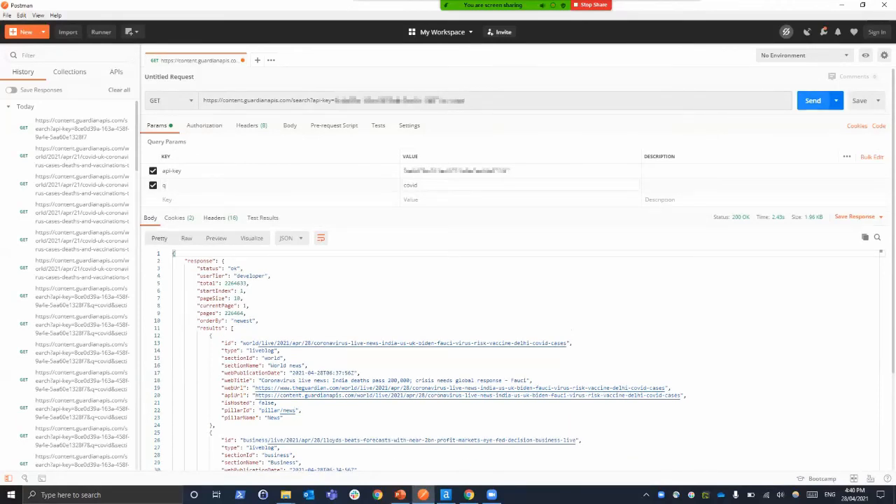
pyautogui.click(813, 101)
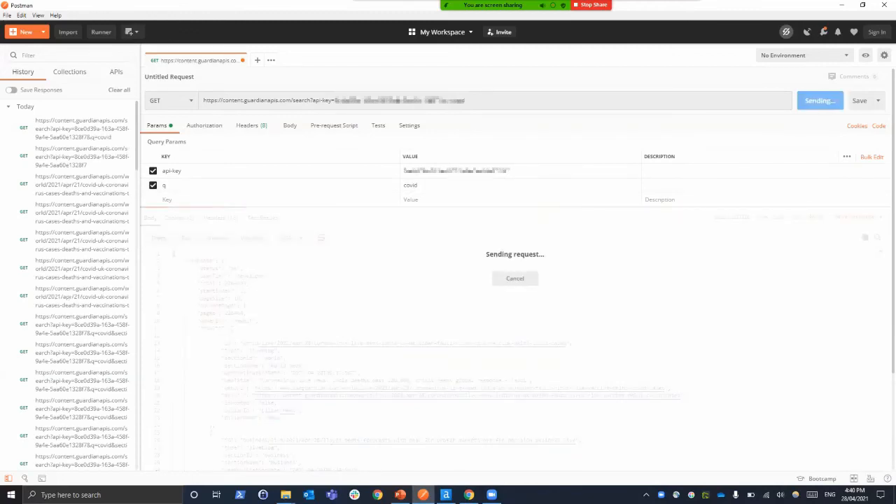
# Look through the article results returned for the covid query and return to the start of the response
pyautogui.scroll(-3, 514, 360)
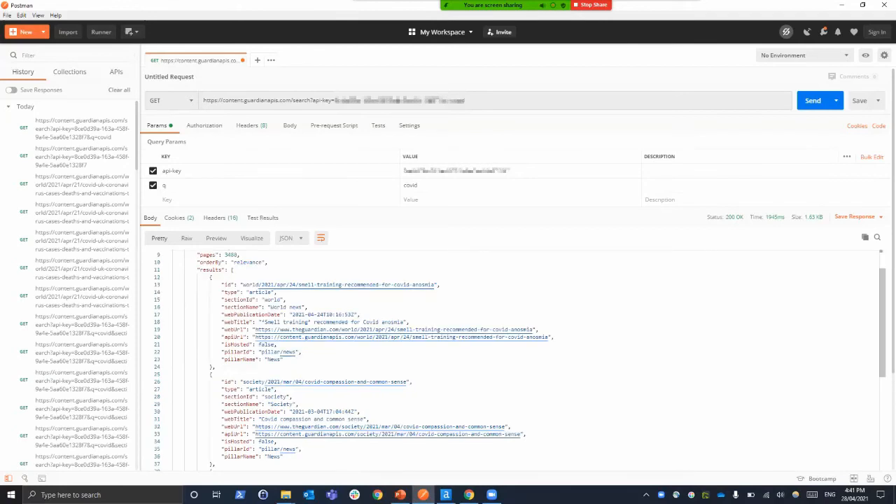
pyautogui.scroll(-3, 514, 361)
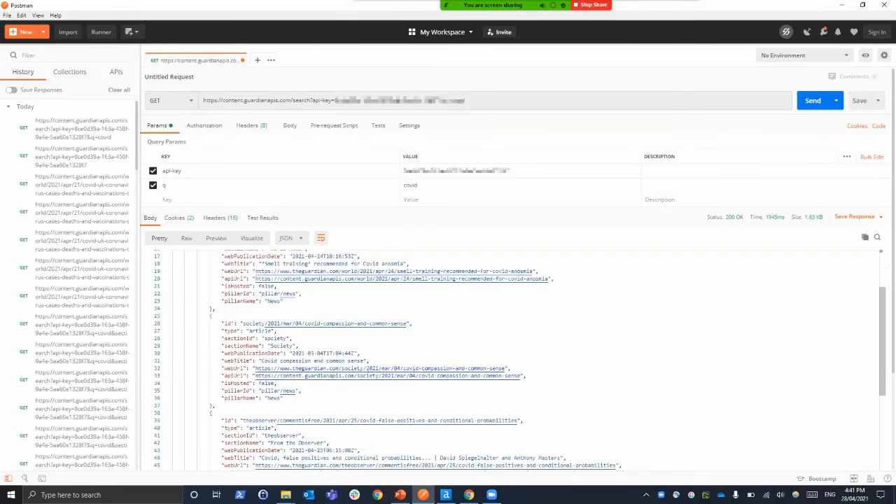
pyautogui.scroll(-3, 514, 361)
pyautogui.scroll(-6, 514, 361)
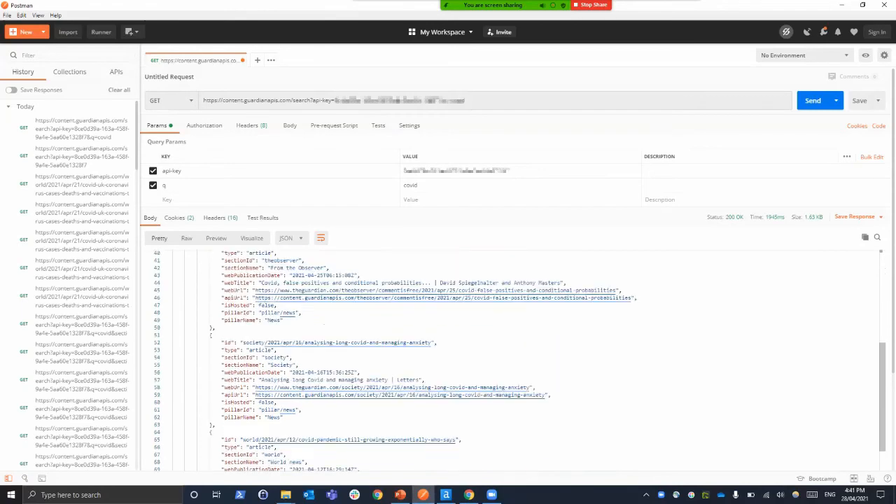
pyautogui.scroll(10, 514, 360)
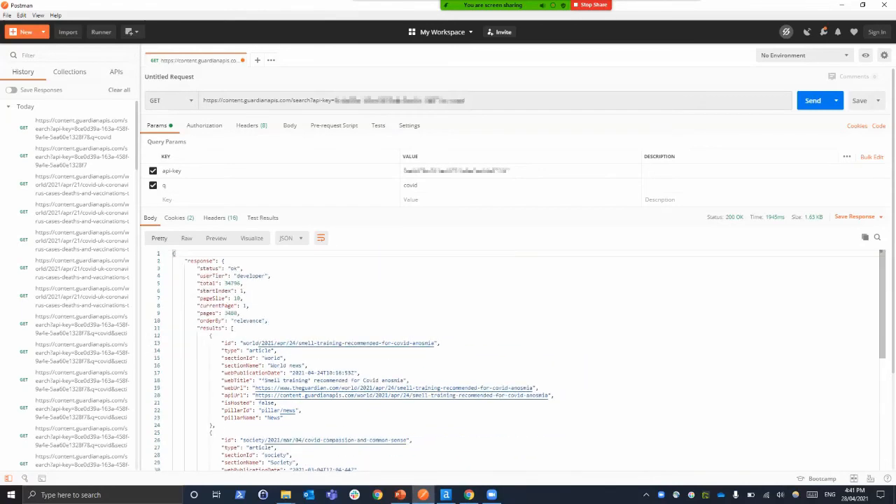
pyautogui.scroll(-20, 515, 360)
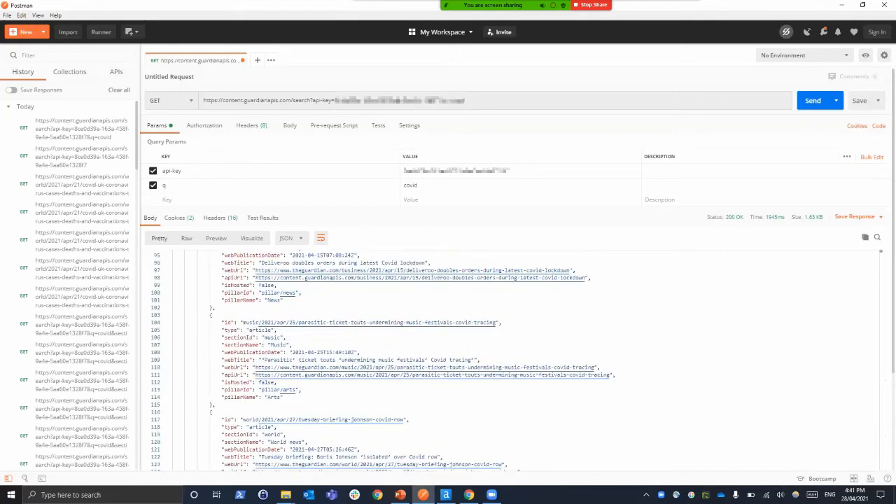
pyautogui.scroll(-4, 514, 360)
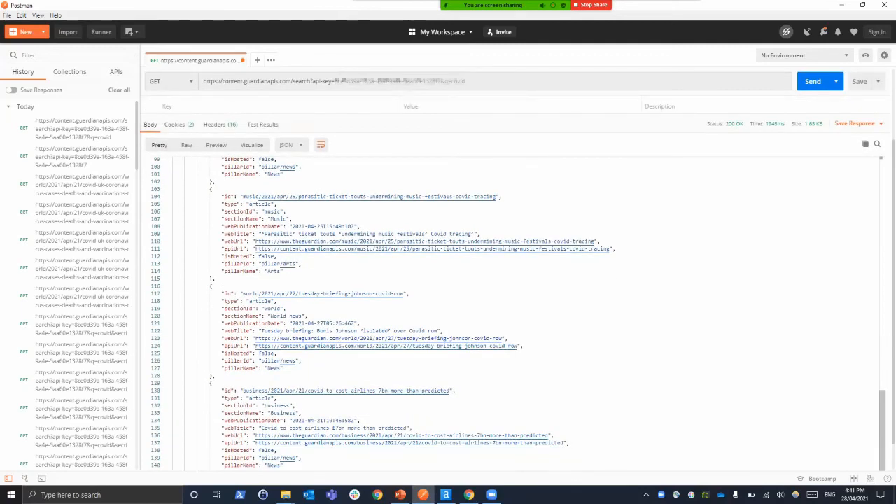
pyautogui.scroll(20, 514, 361)
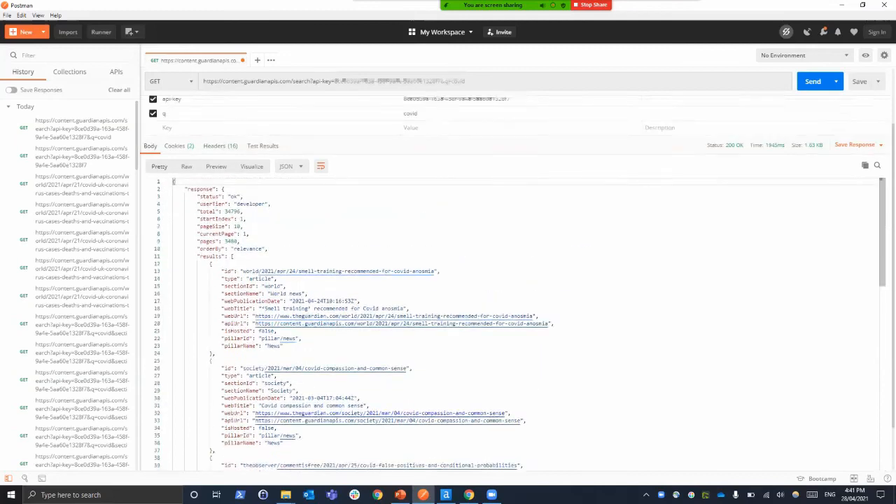
pyautogui.scroll(3, 515, 280)
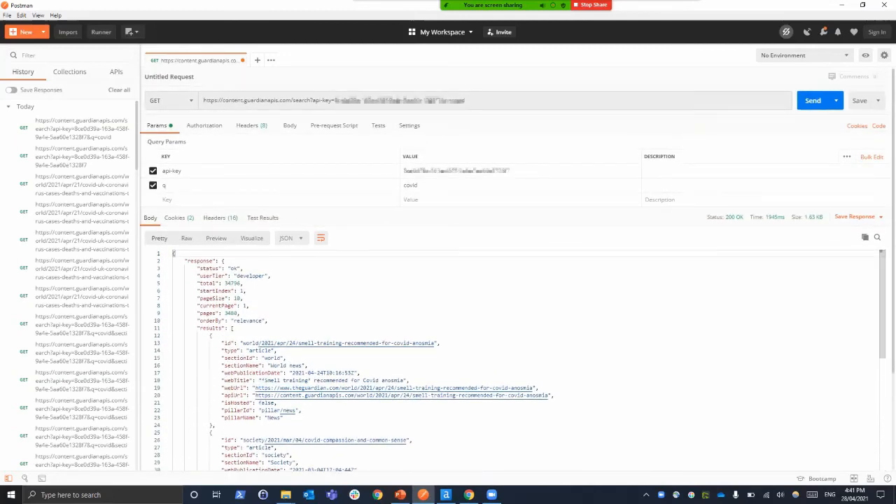
# Check the documentation's filters in Chrome, and in Postman add the parameter section with the value world and send the request
pyautogui.hotkey('alt', 'Tab')
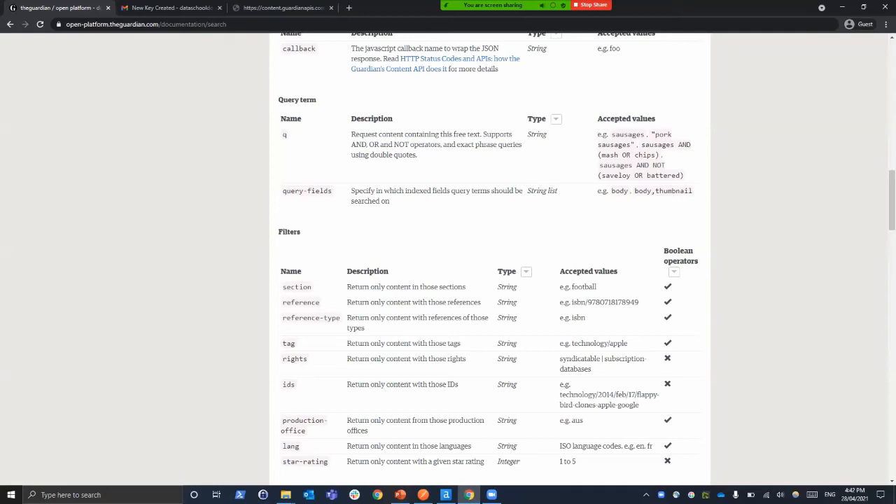
pyautogui.hotkey('alt', 'Tab')
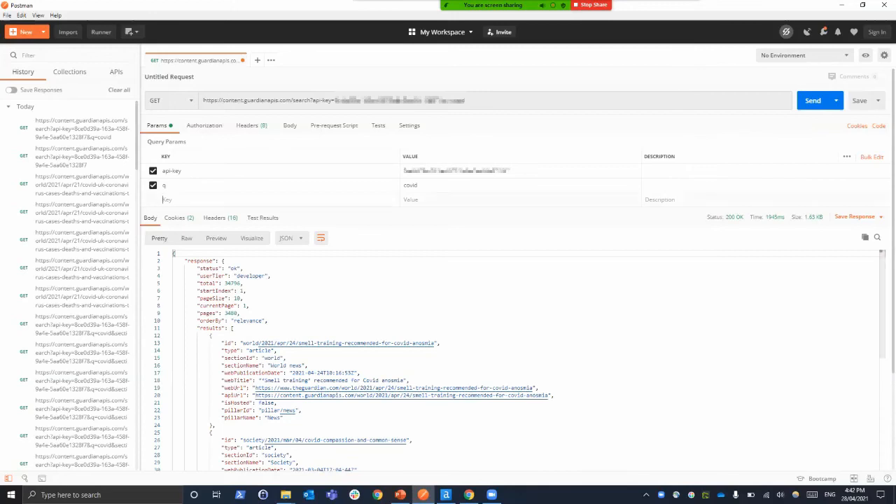
pyautogui.write('sect')
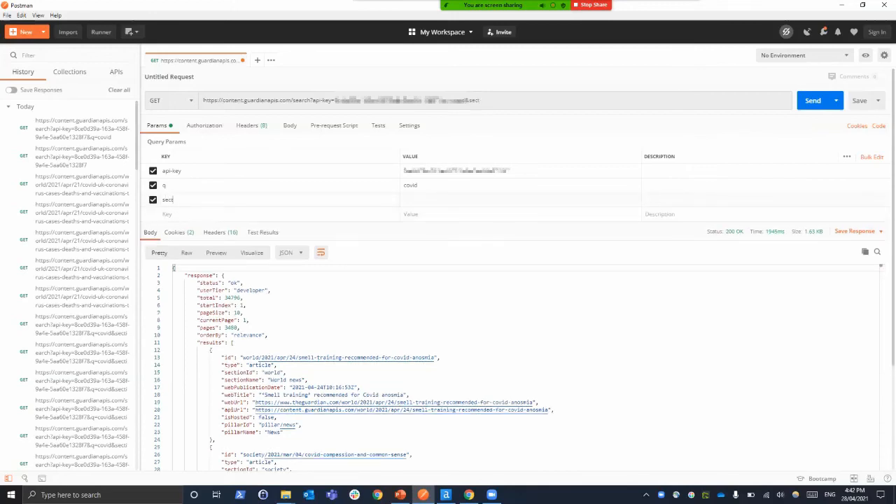
pyautogui.write('ionworld')
pyautogui.hotkey('ctrl', 'Return')
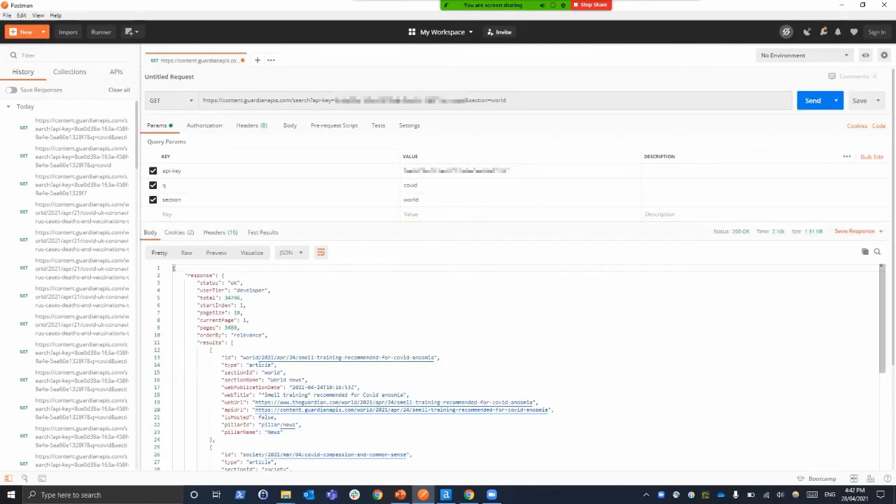
# Look through the covid articles returned for the world section and return to the start of the response
pyautogui.scroll(-10, 514, 364)
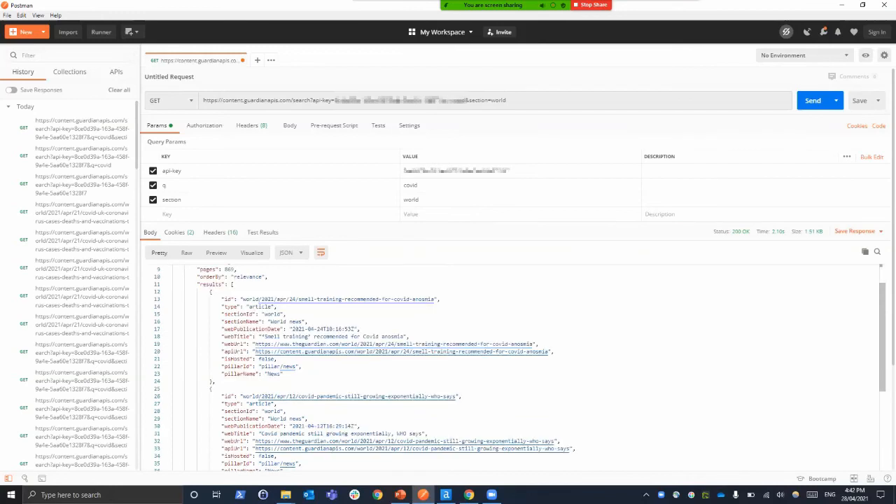
pyautogui.scroll(-20, 519, 367)
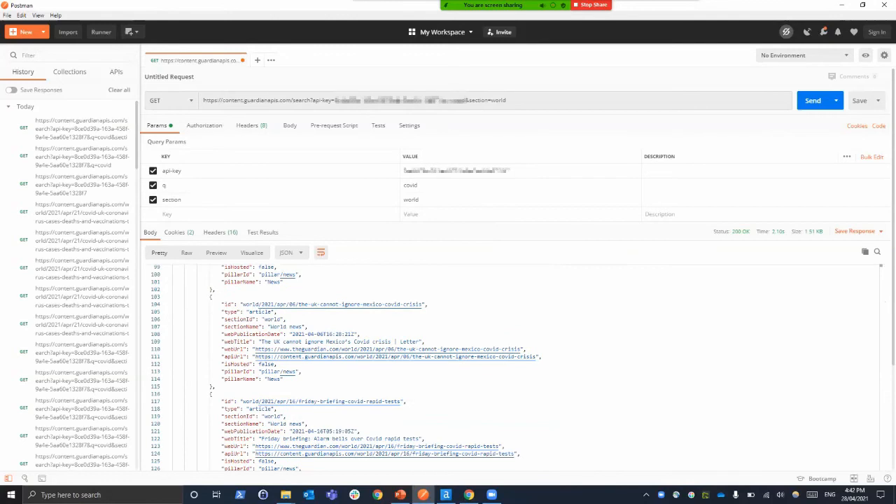
pyautogui.scroll(-3, 519, 367)
pyautogui.scroll(20, 518, 366)
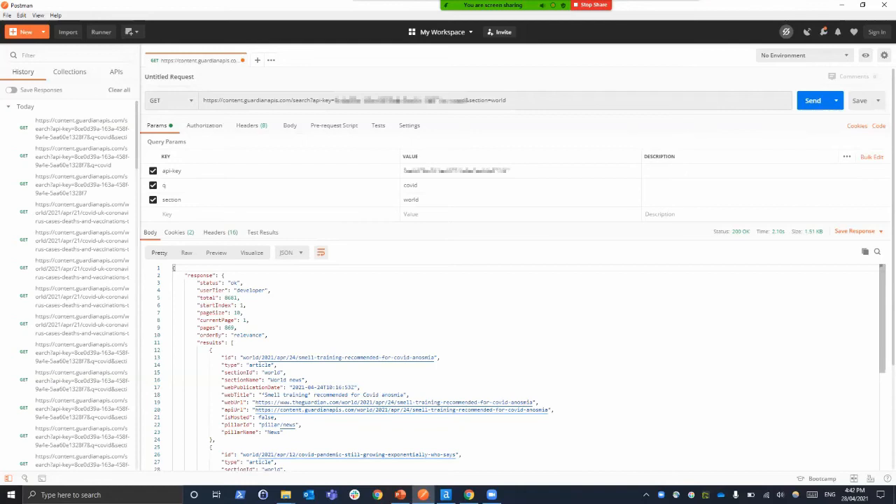
# Look up the page options in the Chrome documentation and add a page-size parameter of 50 to the Postman request
pyautogui.hotkey('alt', 'Tab')
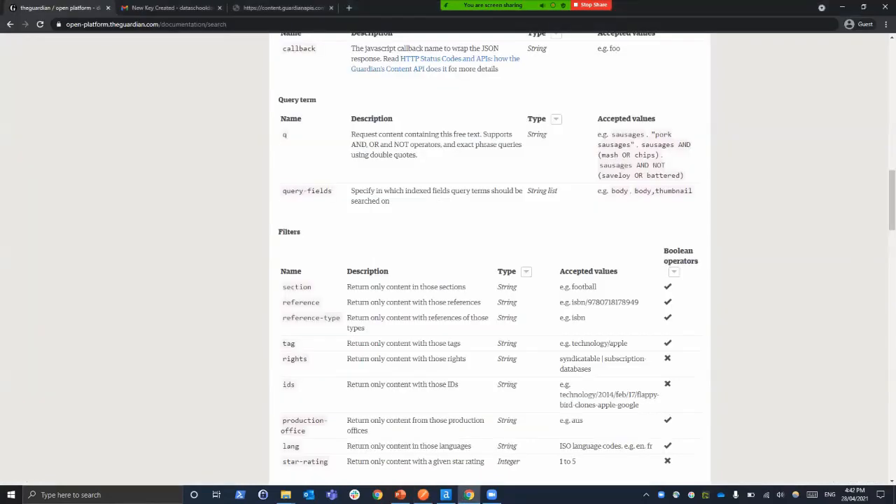
pyautogui.scroll(2, 487, 259)
pyautogui.scroll(-10, 488, 259)
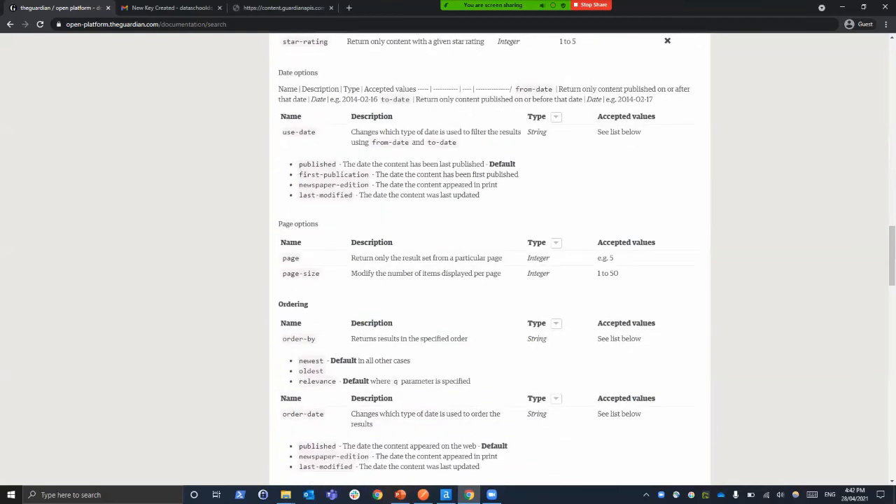
pyautogui.hotkey('alt', 'Tab')
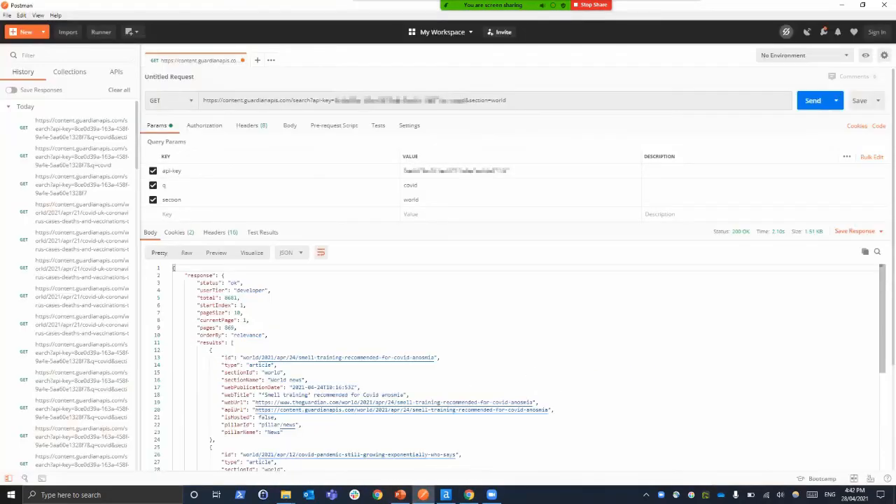
pyautogui.write('page-size')
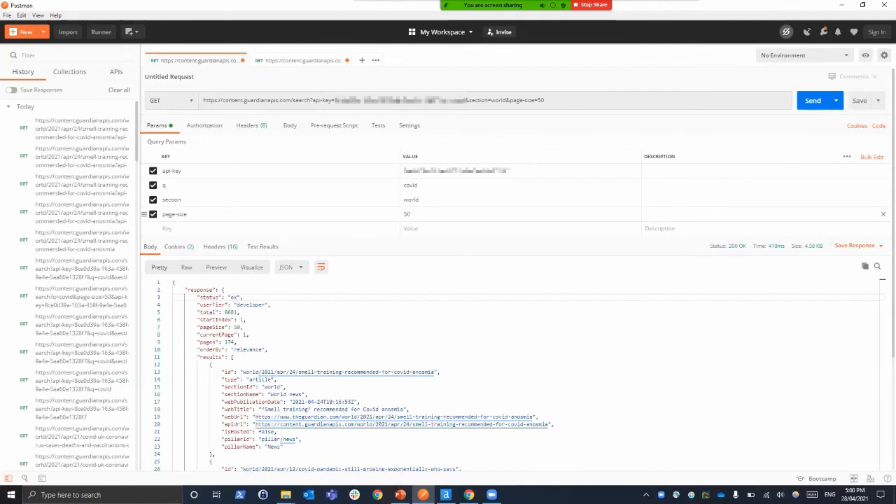
# Copy the full request URL from Postman, switch to Alteryx Designer and place a Text Input tool on the empty canvas
pyautogui.tripleClick(423, 100)
pyautogui.hotkey('alt', 'Tab')
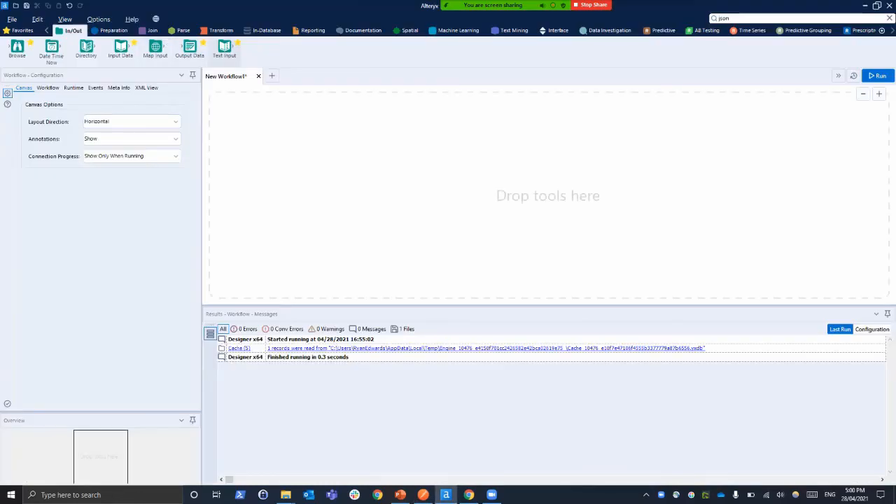
pyautogui.moveTo(224, 47); pyautogui.dragTo(275, 164)
# Name the Text Input tool's column full-url and paste the copied request URL, including the API key, into its first row
pyautogui.click(37, 102)
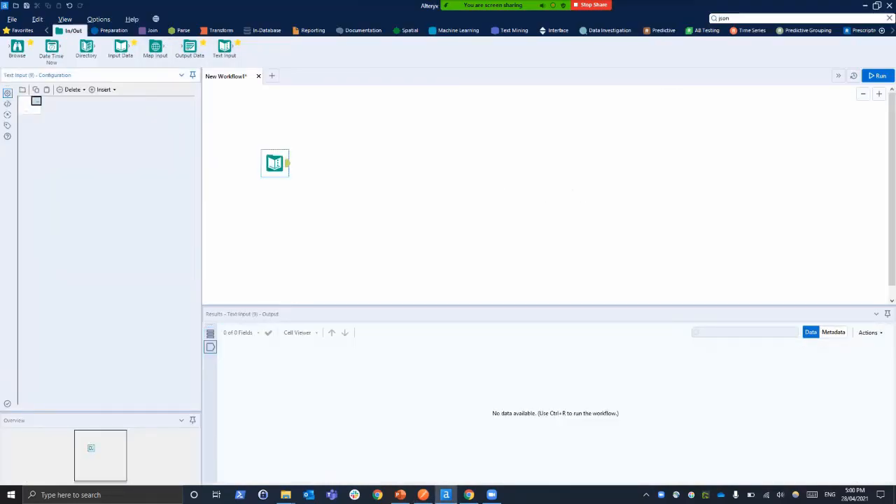
pyautogui.click(36, 99)
pyautogui.write('full-url')
pyautogui.press('Return')
pyautogui.hotkey('ctrl', 'v')
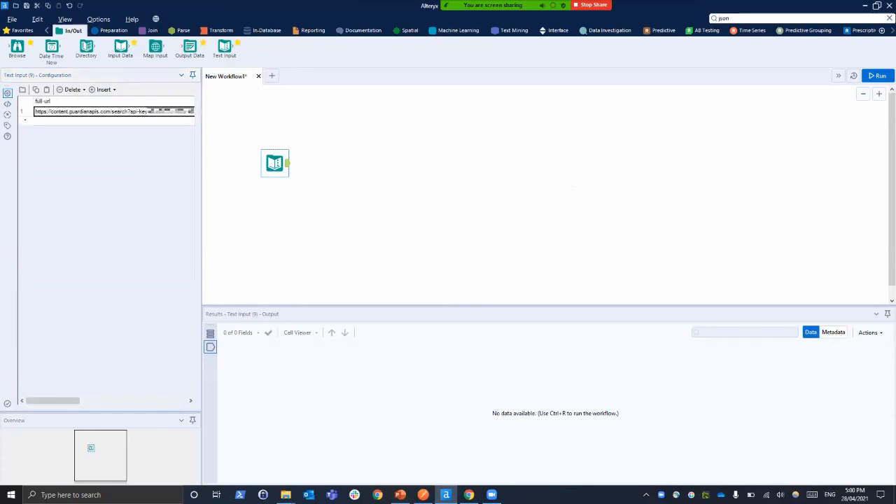
pyautogui.hotkey('ctrl', 'r')
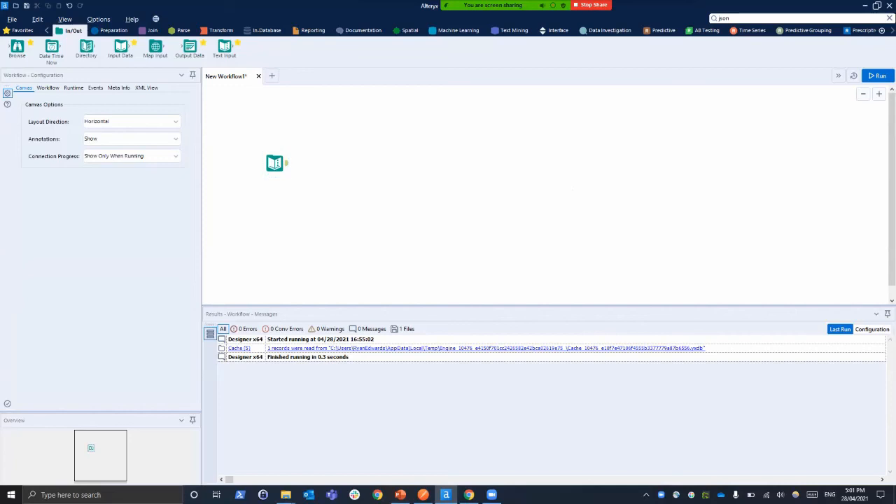
# Search the tools for download and add a Download tool connected to the Text Input tool's output
pyautogui.click(756, 18)
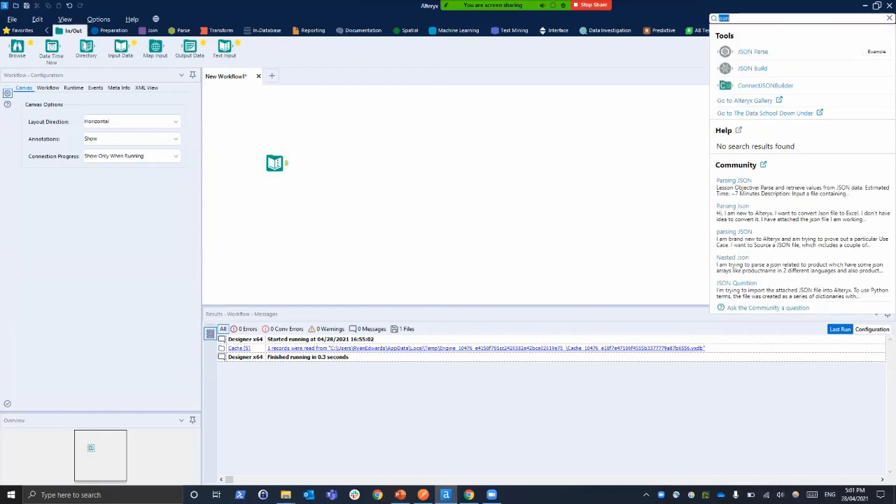
pyautogui.press('BackSpace')
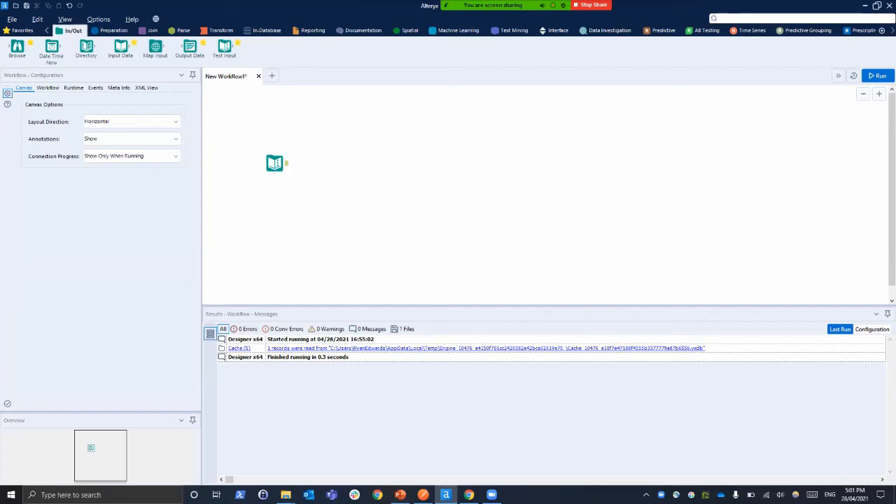
pyautogui.write('dw')
pyautogui.press('BackSpace')
pyautogui.write('ownload')
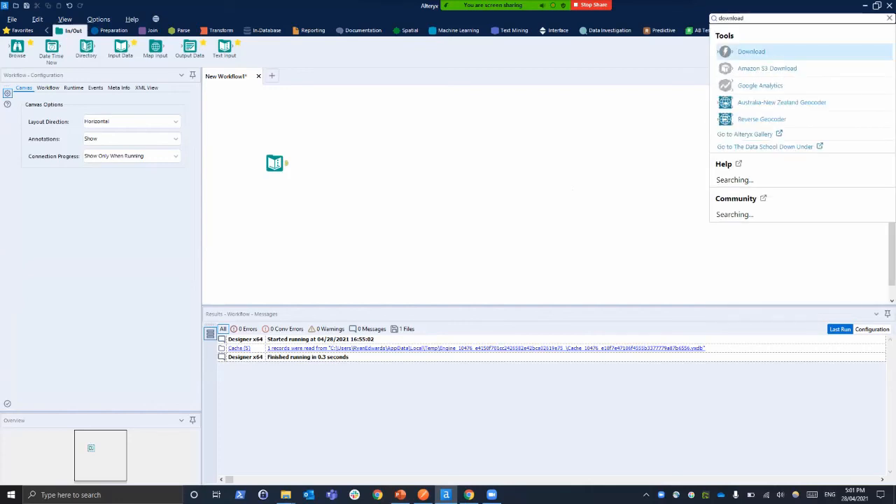
pyautogui.press('Return')
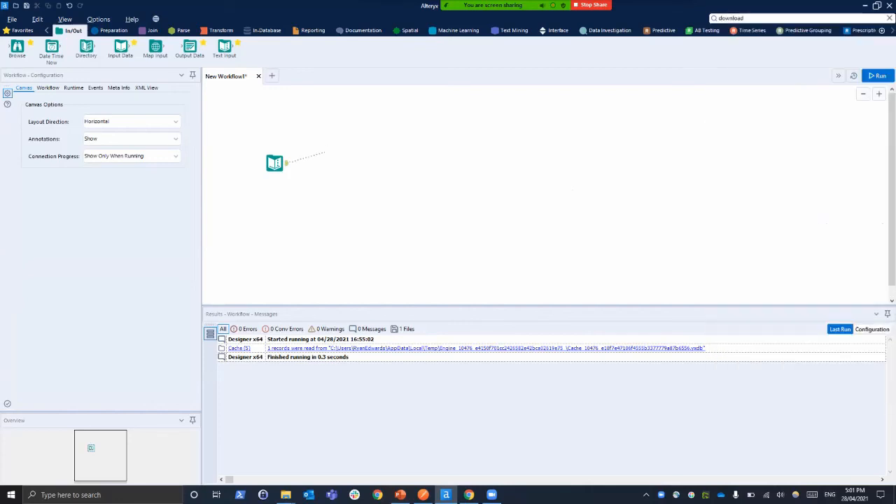
pyautogui.click(330, 163)
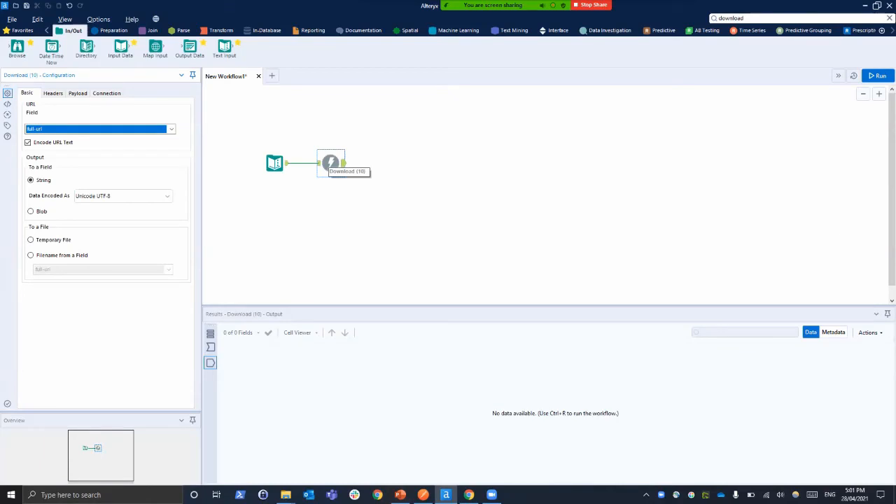
# Review the Download tool's header, payload and HTTP action options, and keep full-url as its URL field
pyautogui.click(78, 93)
pyautogui.click(53, 93)
pyautogui.click(78, 93)
pyautogui.click(88, 108)
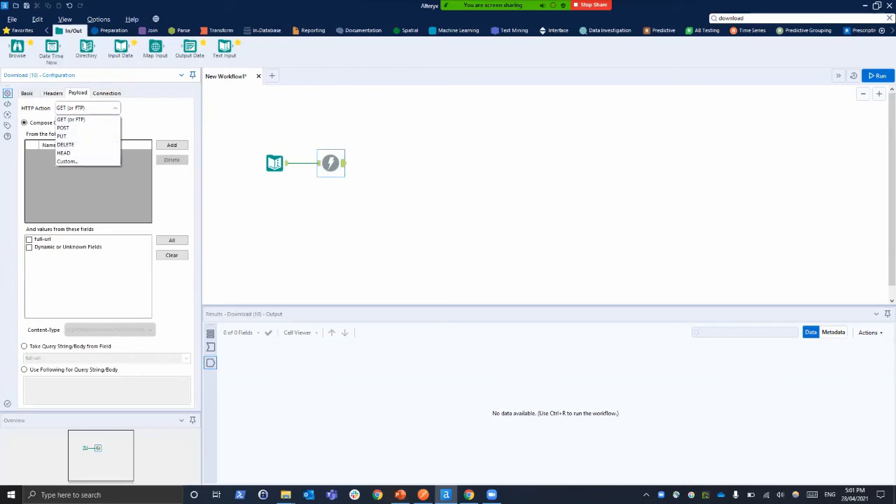
pyautogui.click(26, 93)
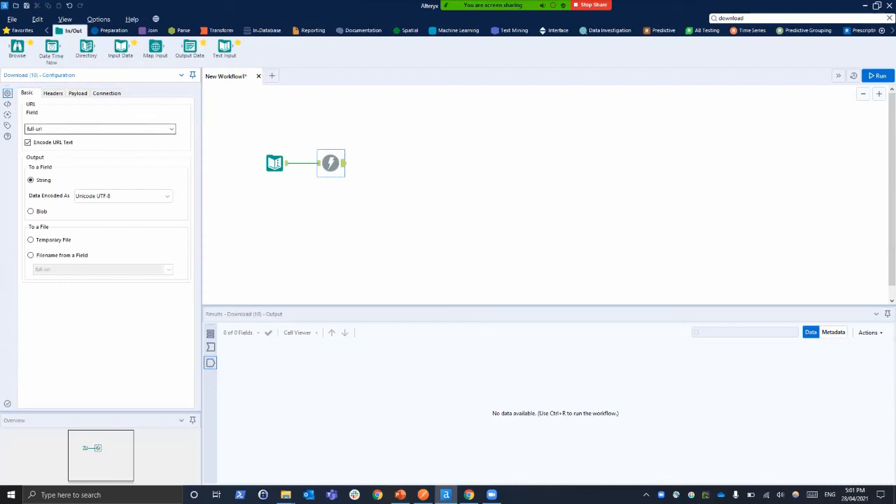
pyautogui.click(100, 129)
pyautogui.click(100, 138)
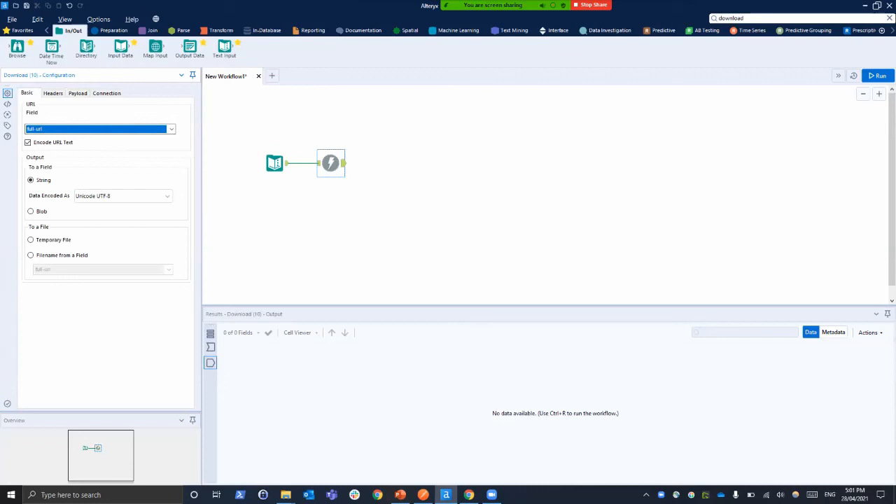
# Run the workflow and select the DownloadData cell in the Download tool's results
pyautogui.hotkey('ctrl', 'r')
pyautogui.hotkey('ctrl', 'r')
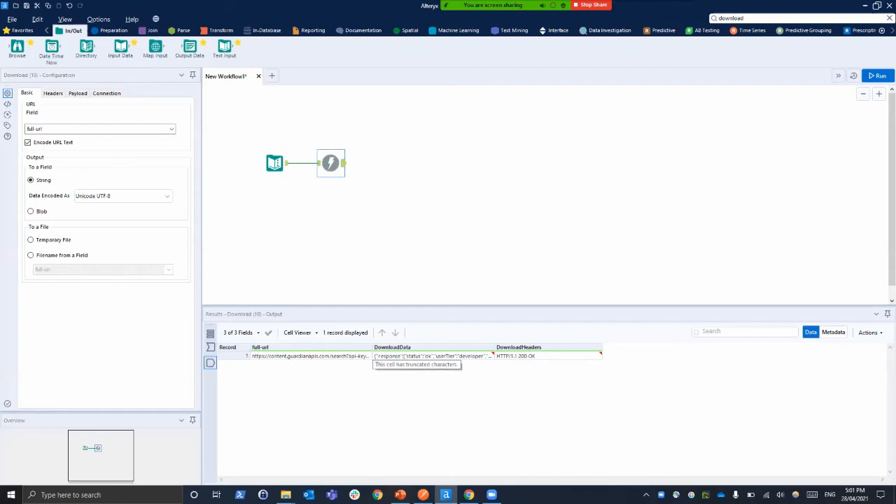
pyautogui.click(433, 356)
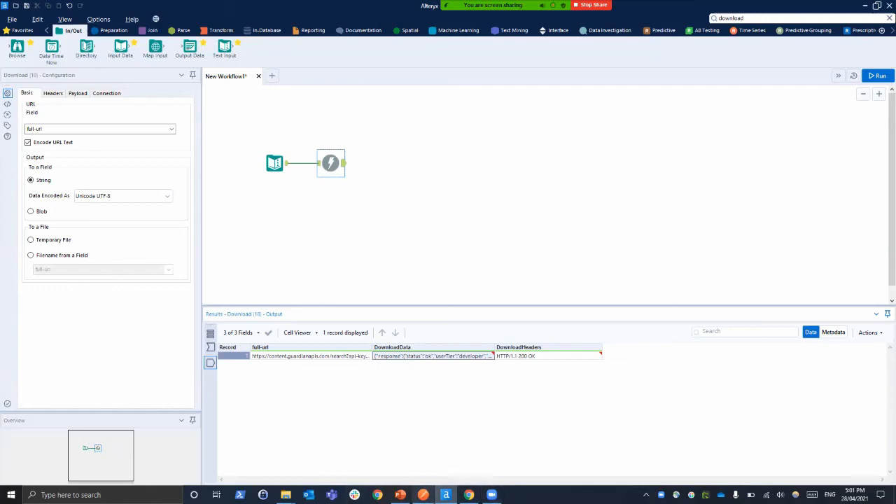
# Switch to Postman to compare its JSON response with the downloaded data, and return to Alteryx Designer
pyautogui.click(423, 495)
pyautogui.moveTo(881, 290)
pyautogui.mouseDown()
pyautogui.moveTo(882, 364)
pyautogui.moveTo(882, 283)
pyautogui.mouseUp()
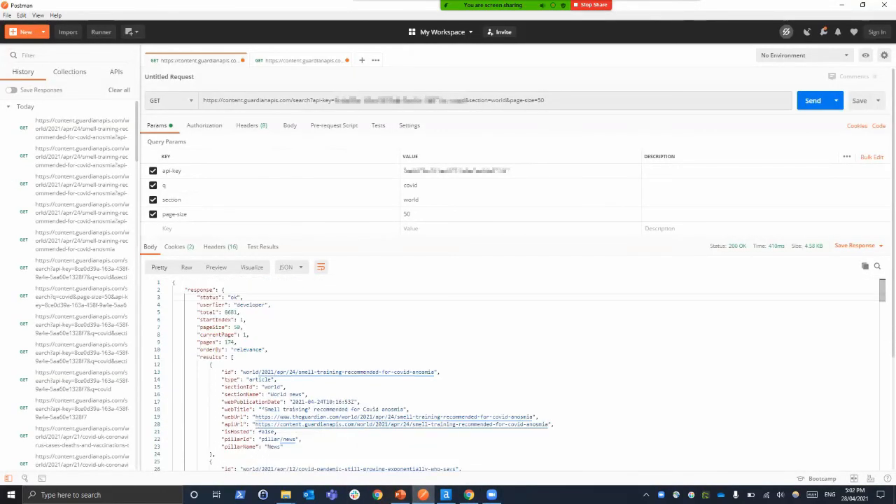
pyautogui.moveTo(423, 495)
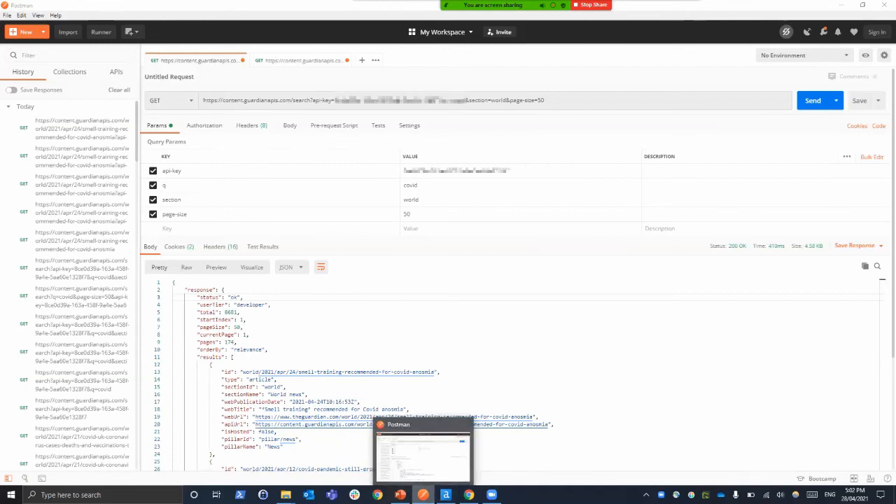
pyautogui.click(422, 494)
# Search the tools for json and add a JSON Parse tool connected to the Download tool's output
pyautogui.doubleClick(732, 18)
pyautogui.write('json')
pyautogui.moveTo(753, 52); pyautogui.dragTo(397, 163)
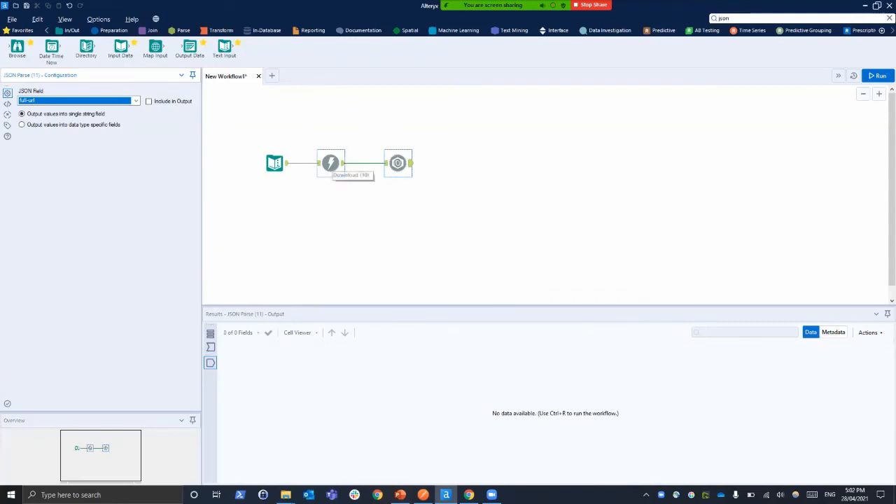
# Cache the workflow at the Download tool and run it
pyautogui.click(331, 163)
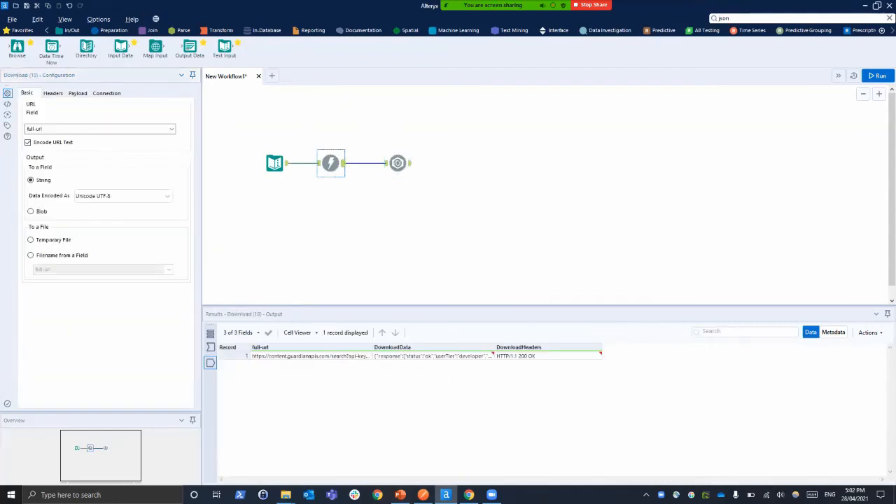
pyautogui.rightClick(332, 162)
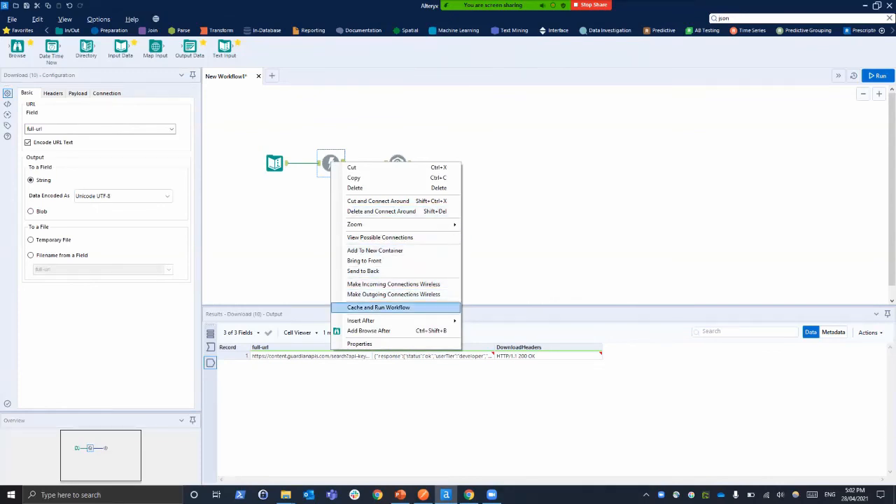
pyautogui.click(378, 307)
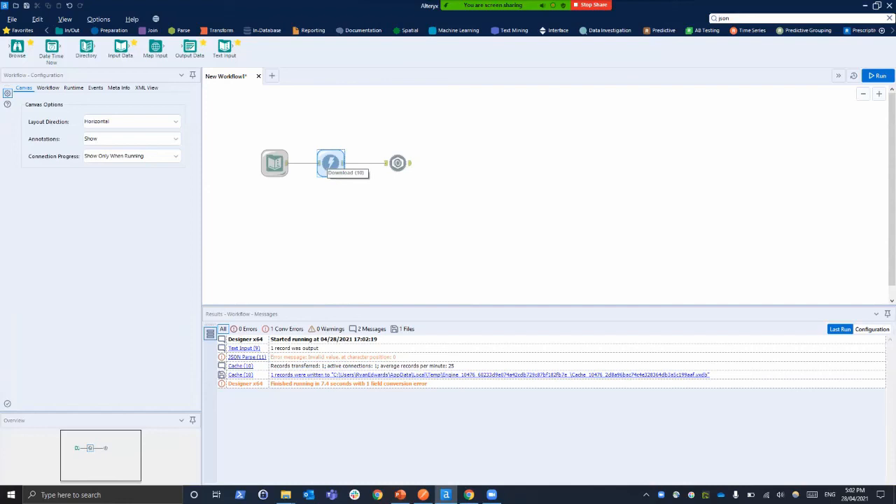
# Set the JSON Parse tool's JSON field to DownloadData and run the workflow
pyautogui.click(330, 163)
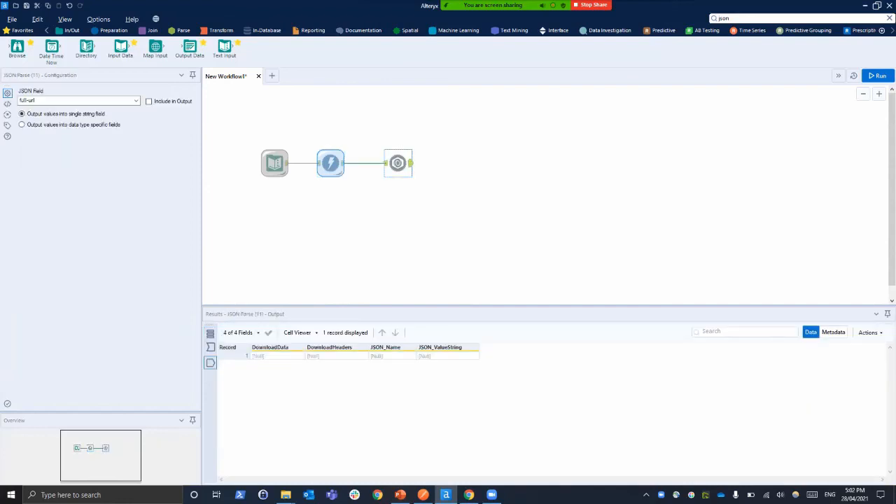
pyautogui.click(135, 101)
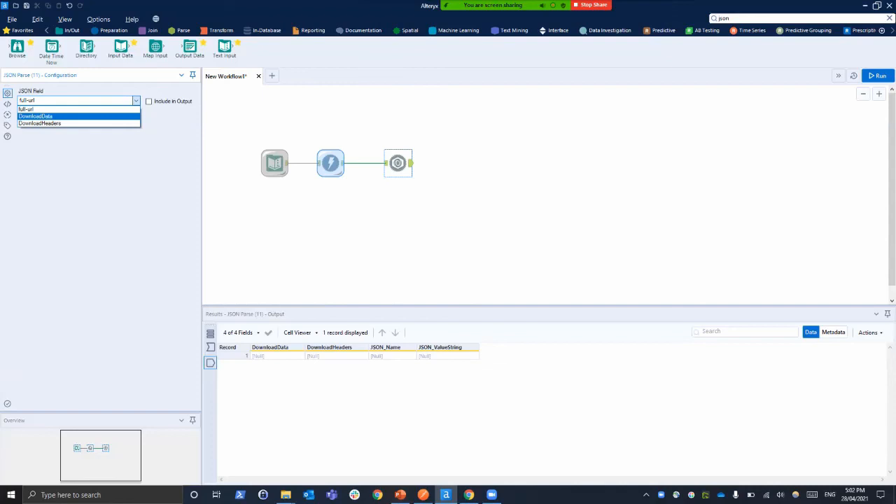
pyautogui.click(35, 116)
pyautogui.click(877, 76)
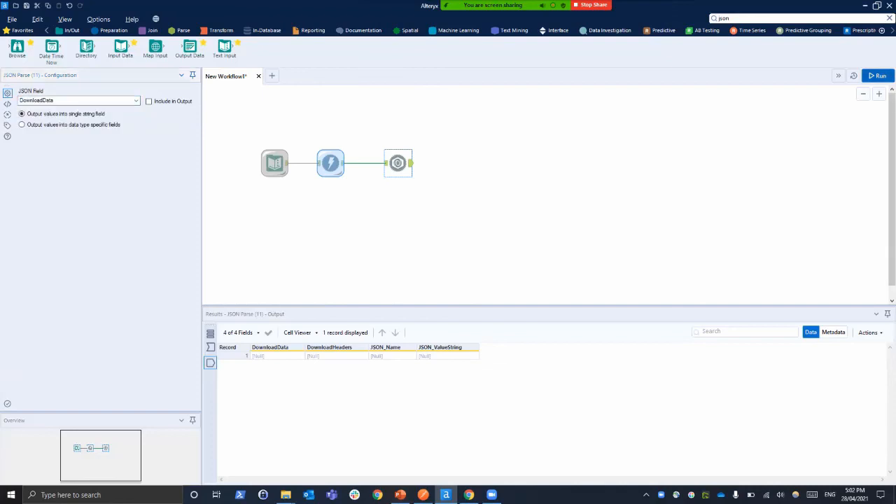
# Look through the parsed JSON records from first to last, examining the type and webPublicationDate names of the first result
pyautogui.scroll(-20, 455, 413)
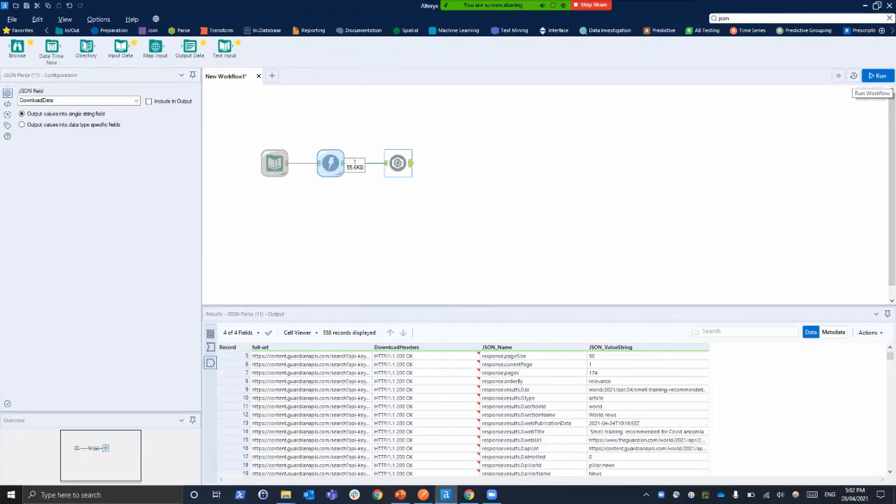
pyautogui.scroll(-16, 571, 448)
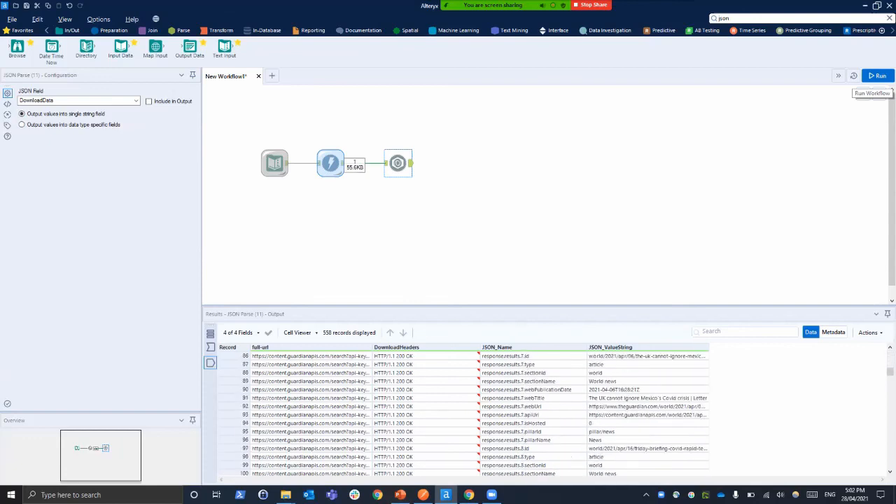
pyautogui.moveTo(889, 376); pyautogui.dragTo(890, 463)
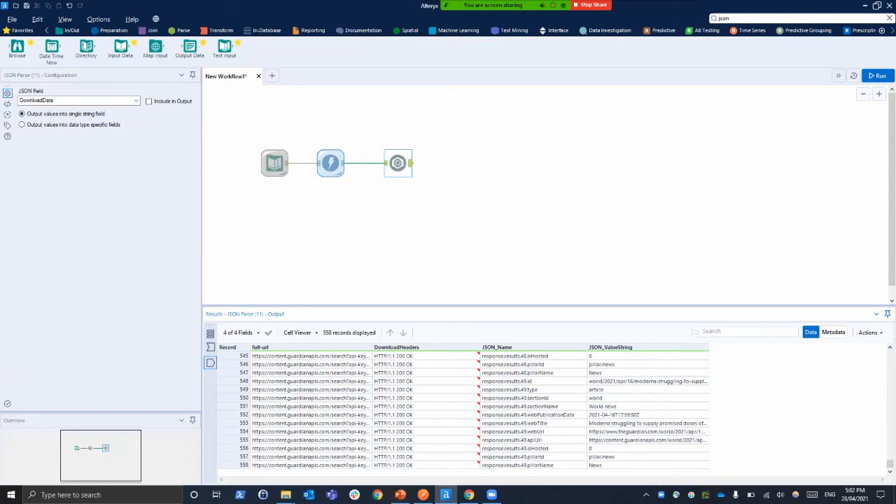
pyautogui.moveTo(889, 464); pyautogui.dragTo(890, 354)
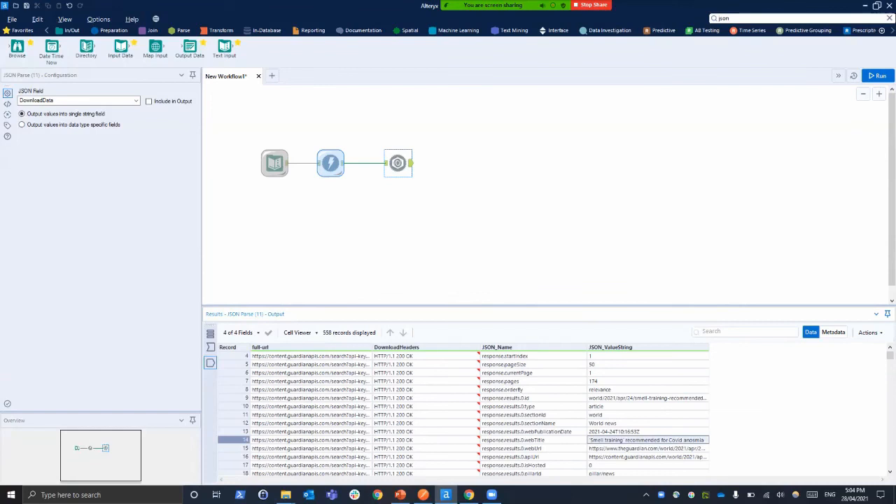
pyautogui.click(525, 406)
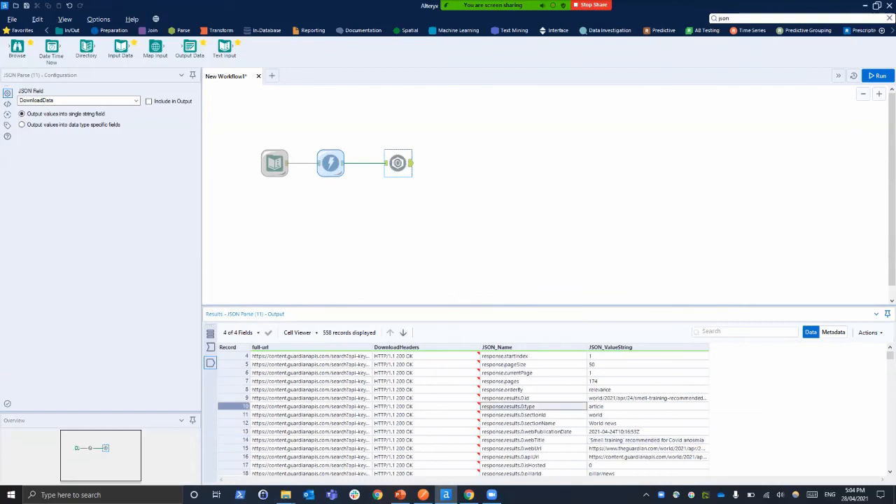
pyautogui.click(526, 432)
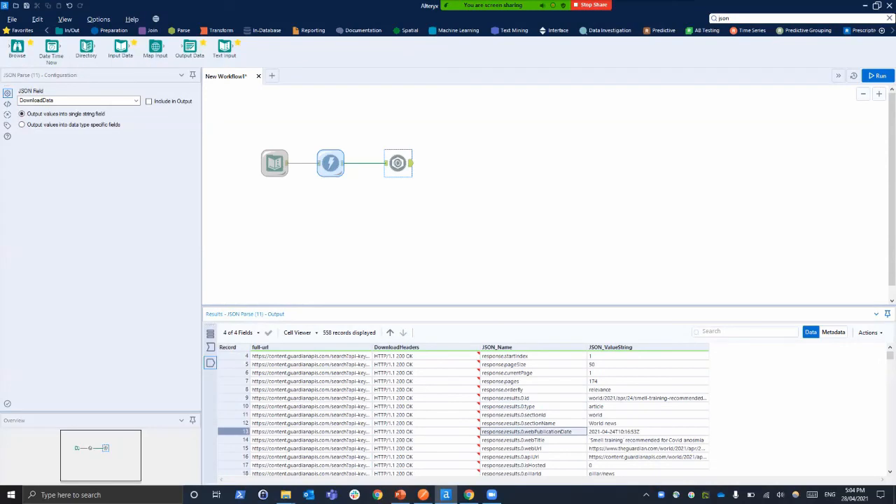
# Search the tools for text and add a Text To Columns tool connected to the JSON Parse tool's output
pyautogui.doubleClick(724, 18)
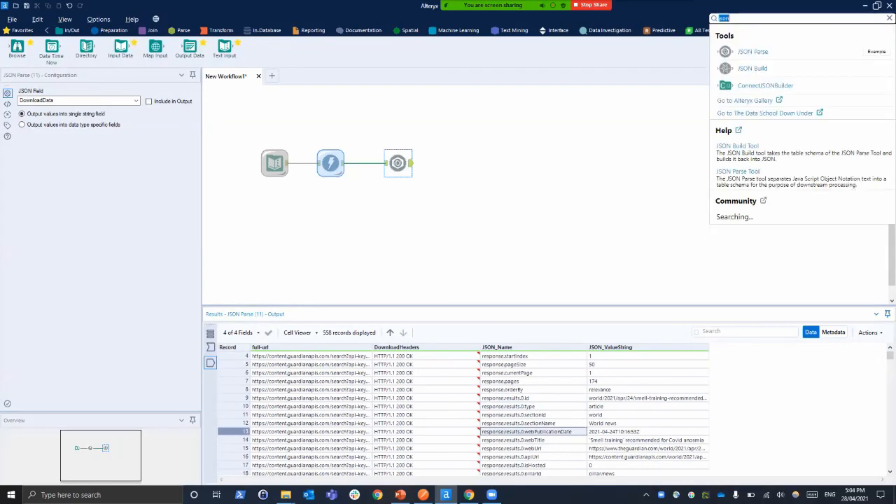
pyautogui.write('text')
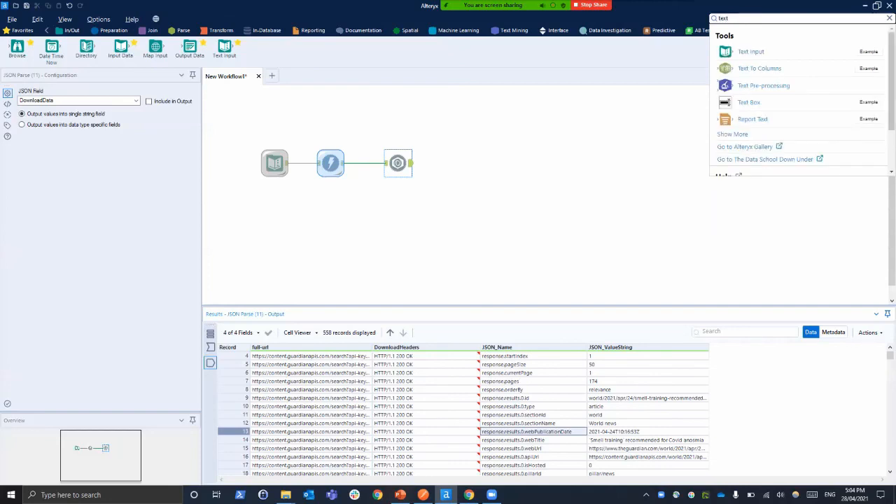
pyautogui.moveTo(759, 69); pyautogui.dragTo(700, 91)
pyautogui.moveTo(434, 164); pyautogui.dragTo(460, 163)
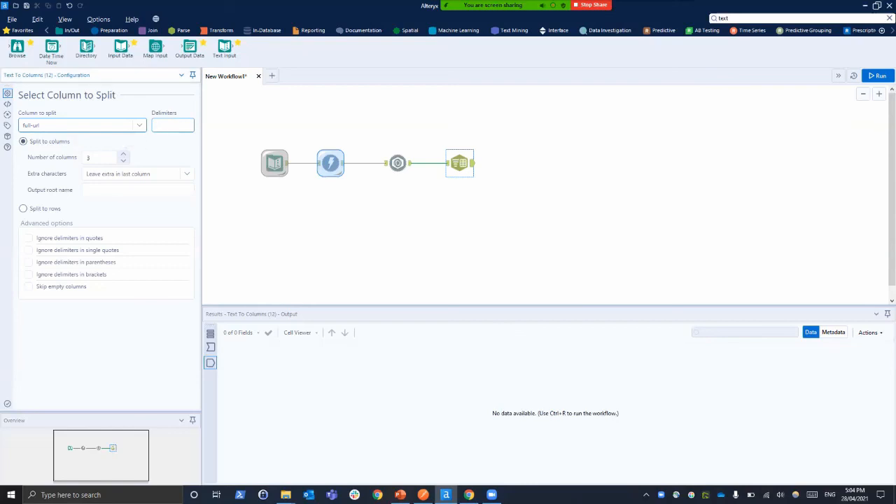
# Split the JSON_Name column into 10 columns at the period delimiter and run the workflow
pyautogui.click(139, 125)
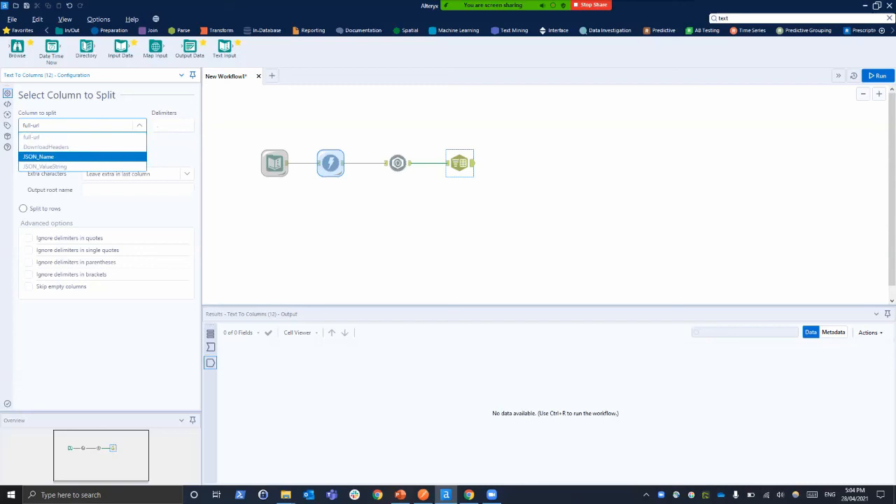
pyautogui.click(42, 157)
pyautogui.click(210, 346)
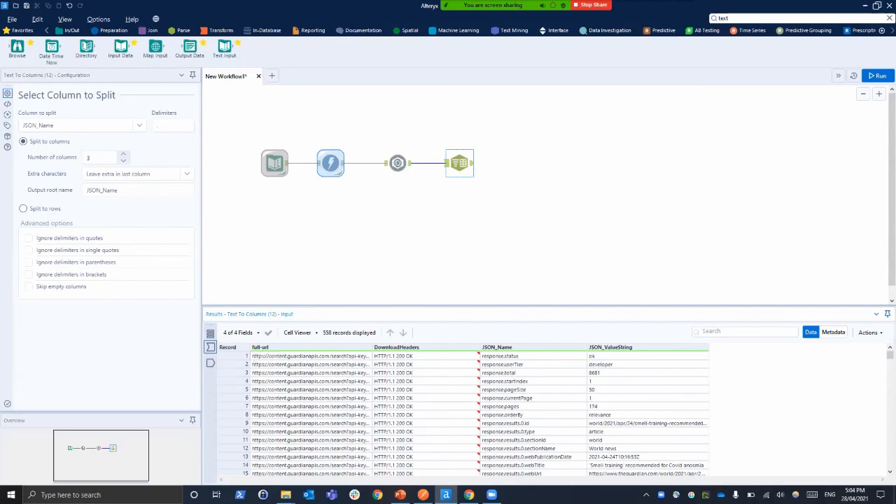
pyautogui.click(123, 154)
pyautogui.click(123, 154)
pyautogui.click(877, 75)
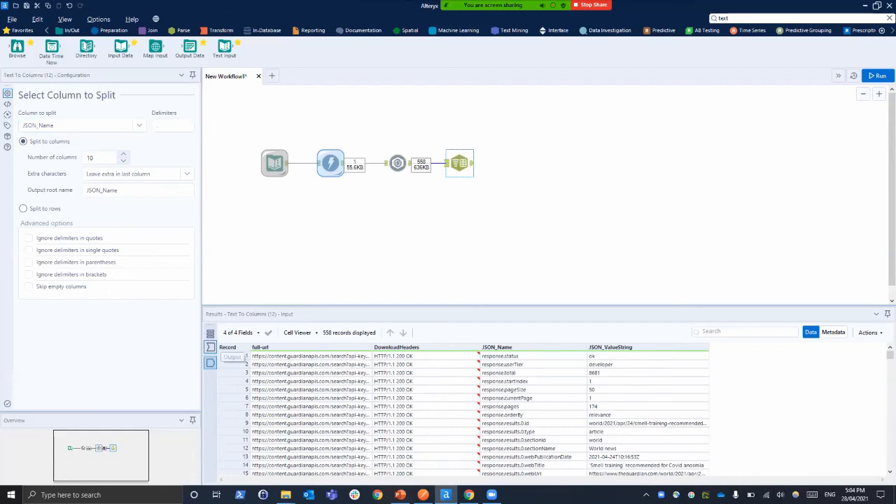
# Examine the Text To Columns output through the last record to see which split columns hold data
pyautogui.click(211, 362)
pyautogui.moveTo(448, 479); pyautogui.dragTo(681, 480)
pyautogui.scroll(-20, 546, 413)
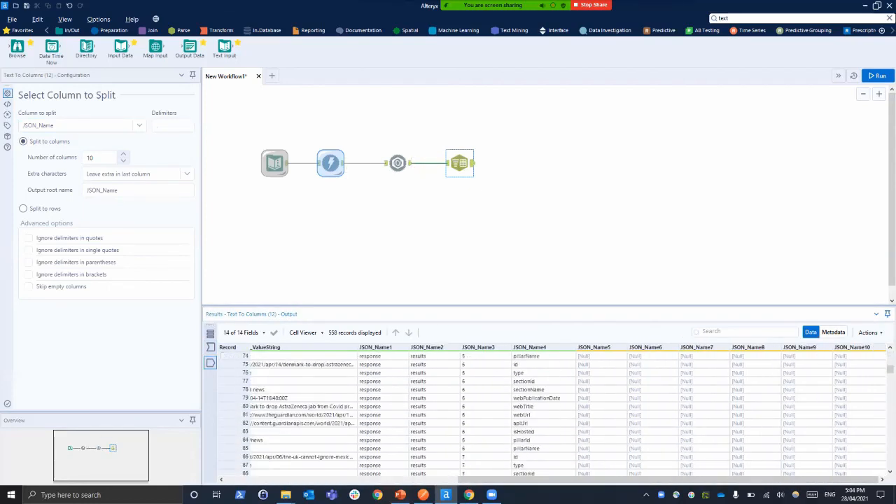
pyautogui.moveTo(890, 369); pyautogui.dragTo(889, 463)
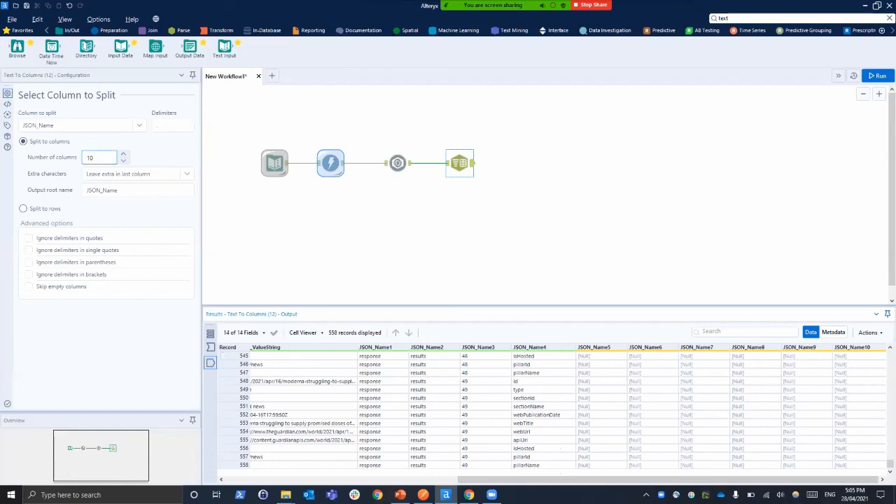
# Set the Text To Columns tool's number of columns to 4 and rerun the workflow
pyautogui.doubleClick(90, 158)
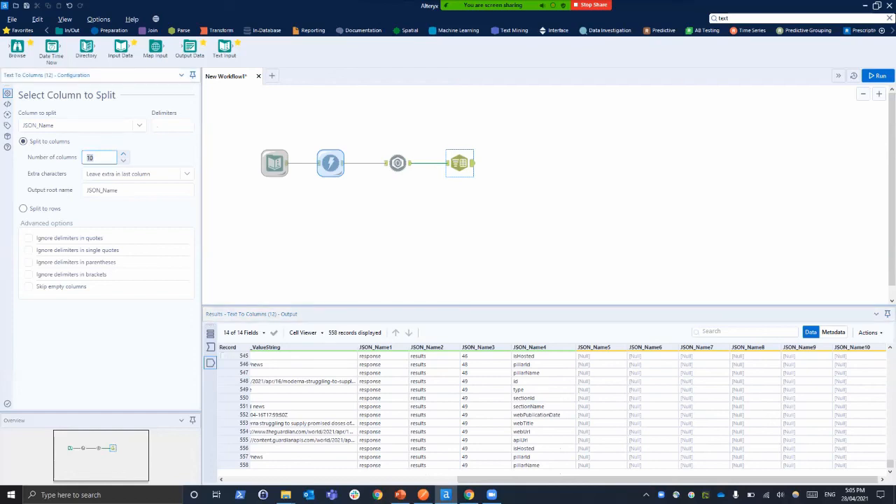
pyautogui.write('4')
pyautogui.hotkey('ctrl', 'r')
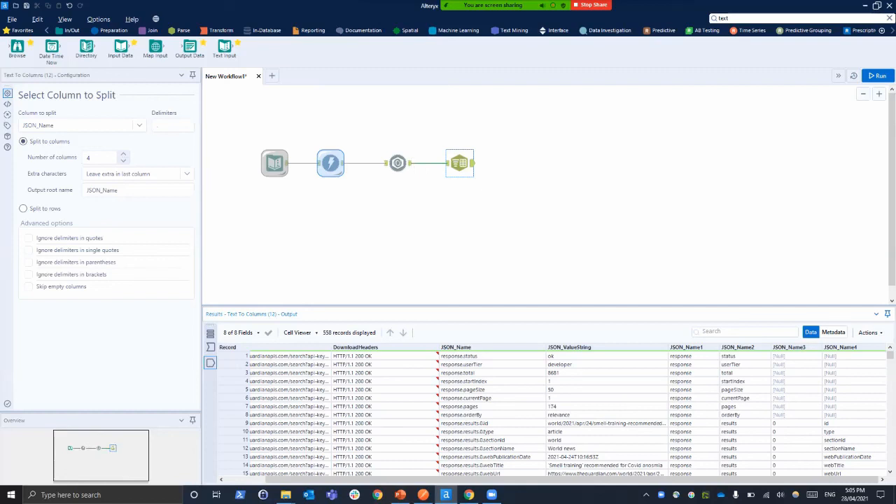
# Search the tools for filter and add a Filter tool connected to the Text To Columns output
pyautogui.doubleClick(724, 18)
pyautogui.write('filter')
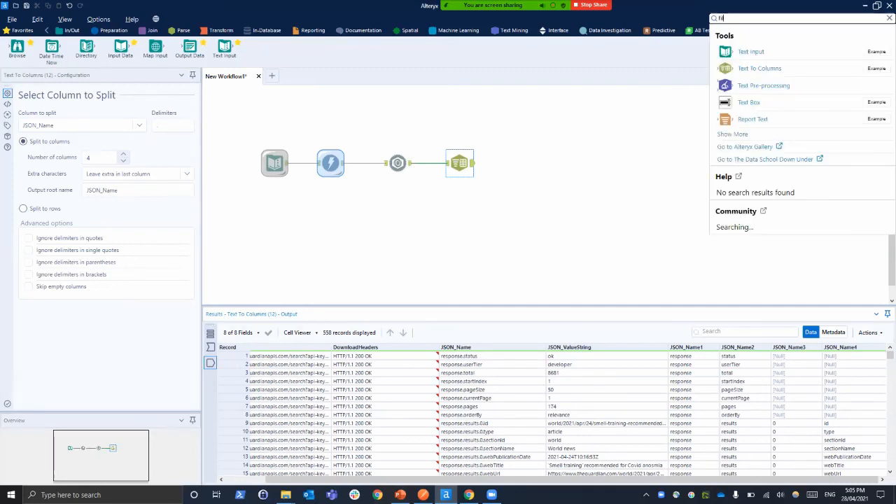
pyautogui.press('Return')
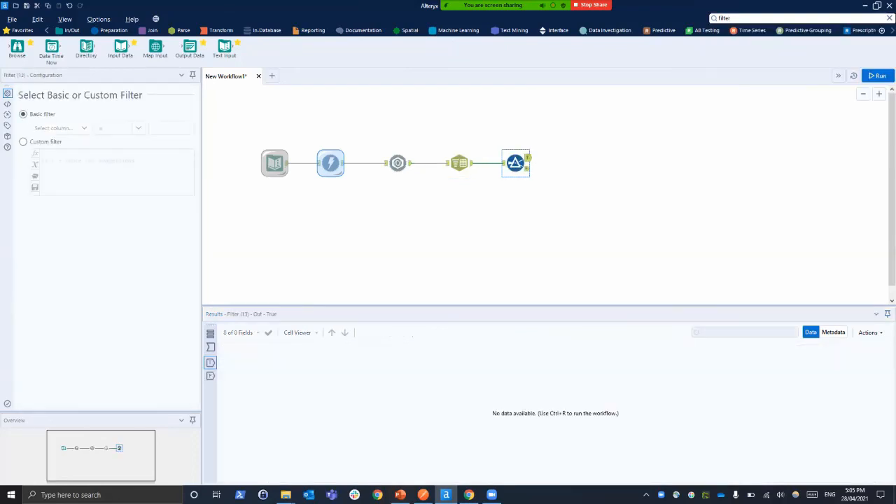
# Set the basic filter to keep records where JSON_Name3 is not null, run the workflow and review the true output
pyautogui.click(61, 129)
pyautogui.click(54, 199)
pyautogui.click(121, 128)
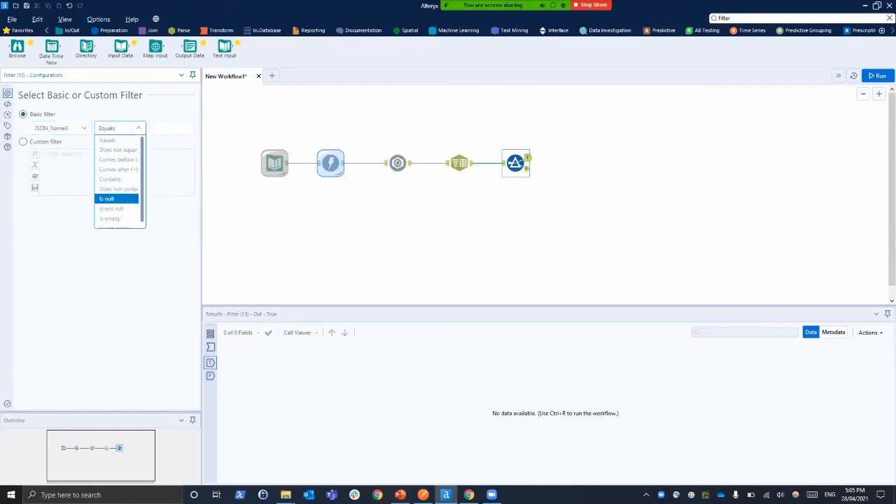
pyautogui.click(111, 198)
pyautogui.click(120, 128)
pyautogui.click(112, 208)
pyautogui.click(878, 75)
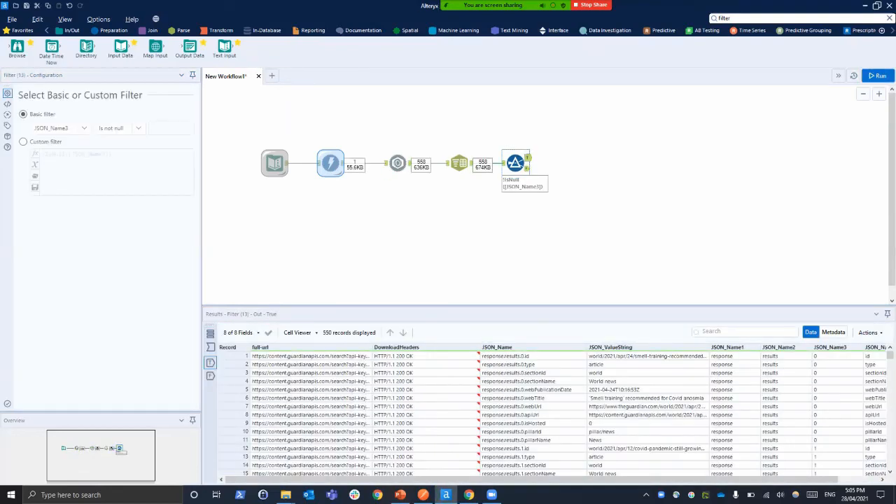
pyautogui.moveTo(700, 480); pyautogui.dragTo(745, 480)
pyautogui.moveTo(889, 355)
pyautogui.mouseDown()
pyautogui.moveTo(889, 464)
pyautogui.moveTo(889, 355)
pyautogui.mouseUp()
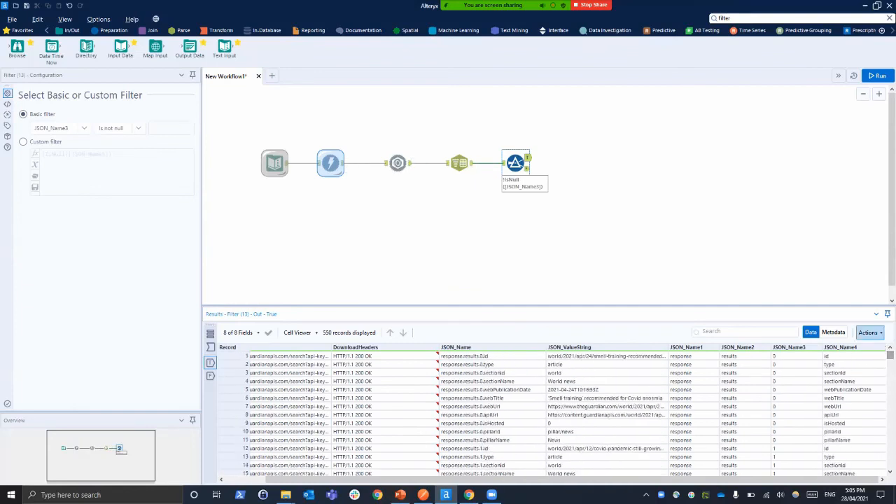
# Add a Cross Tab tool connected to the Filter's true output and review its incoming JSON_Name and JSON_ValueString columns
pyautogui.click(221, 30)
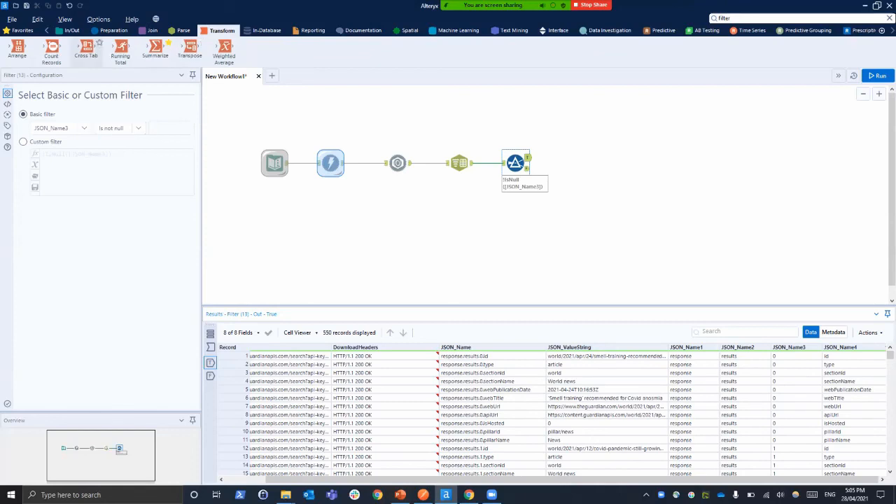
pyautogui.moveTo(87, 48); pyautogui.dragTo(578, 158)
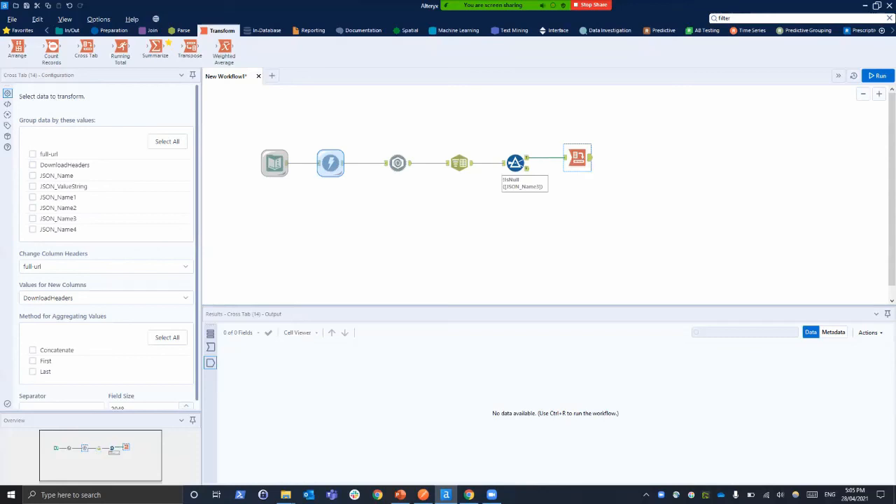
pyautogui.click(210, 347)
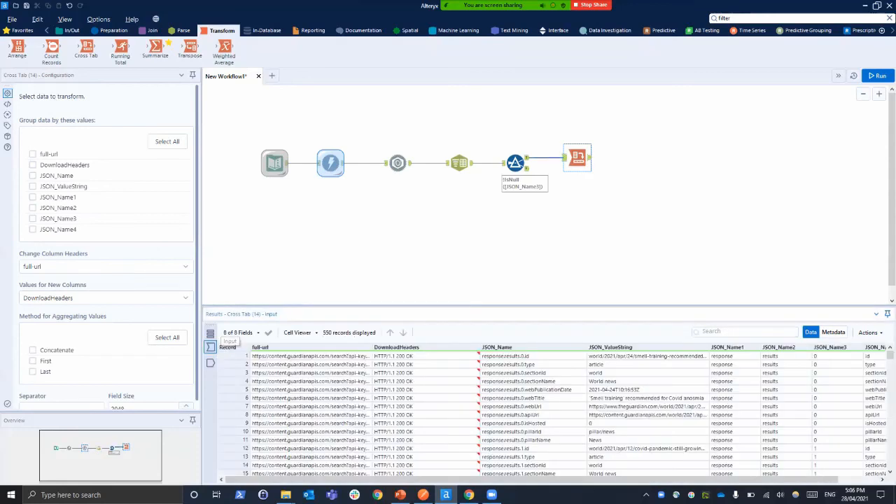
pyautogui.moveTo(392, 479); pyautogui.dragTo(435, 480)
pyautogui.scroll(-5, 546, 413)
pyautogui.scroll(4, 546, 413)
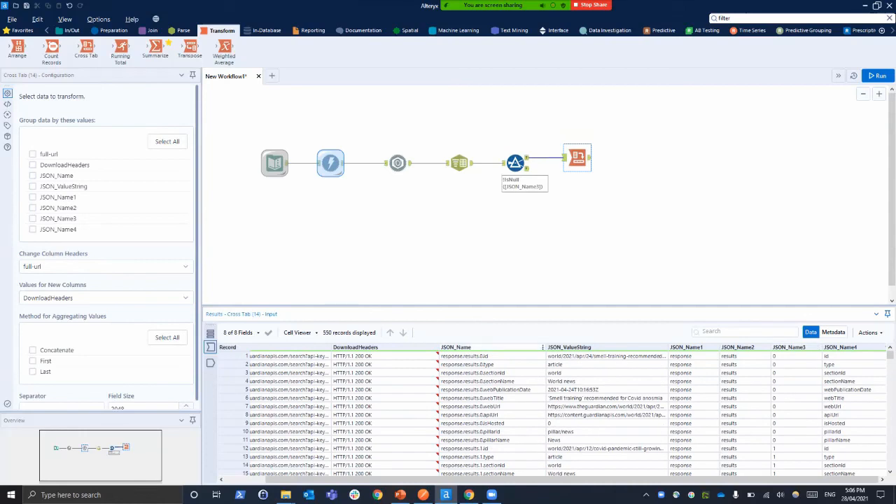
# Group the Cross Tab data by JSON_Name3 and use JSON_Name4 for the new column headers
pyautogui.click(33, 219)
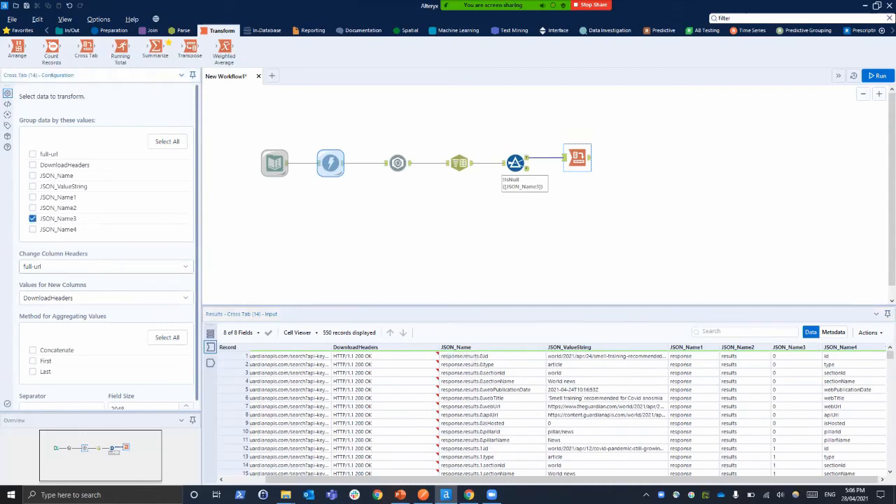
pyautogui.scroll(-8, 546, 413)
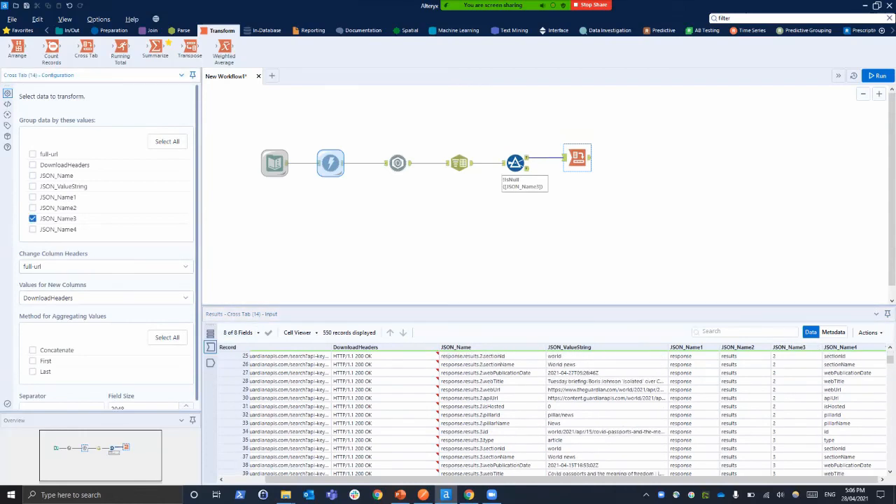
pyautogui.scroll(8, 546, 413)
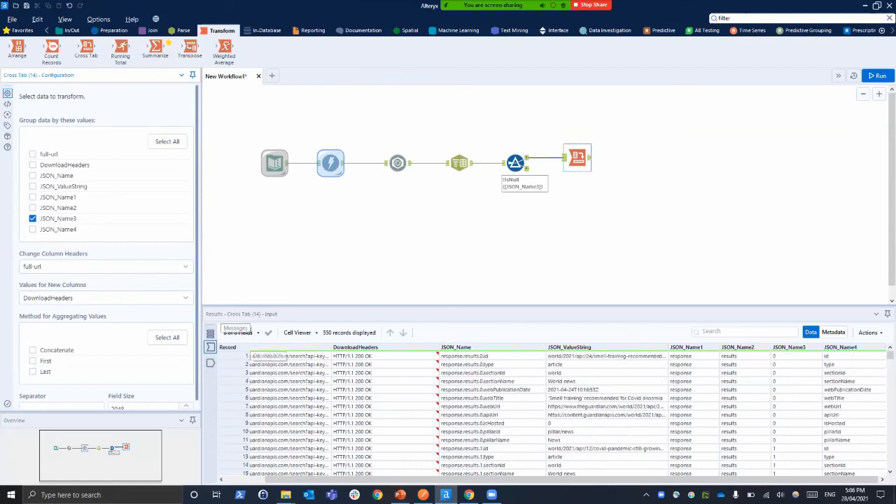
pyautogui.click(105, 267)
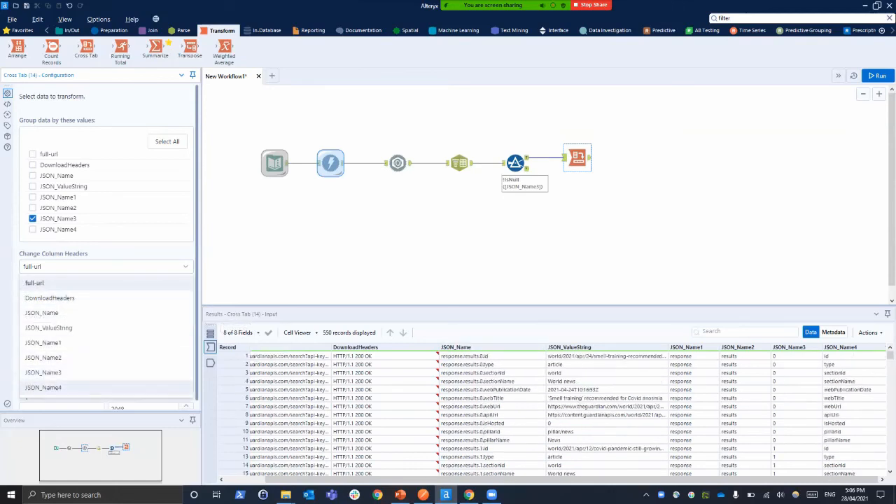
pyautogui.click(105, 390)
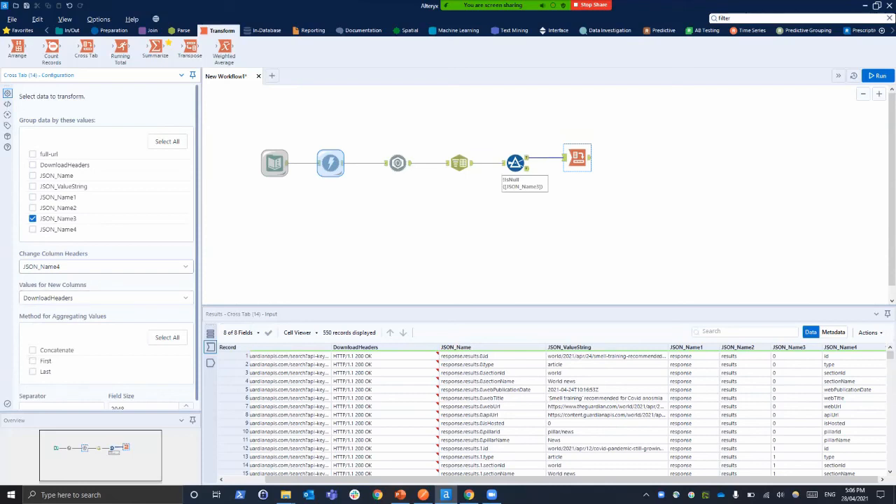
# Set the Cross Tab's new column values to JSON_ValueString with Concatenate aggregation and run the workflow
pyautogui.click(105, 297)
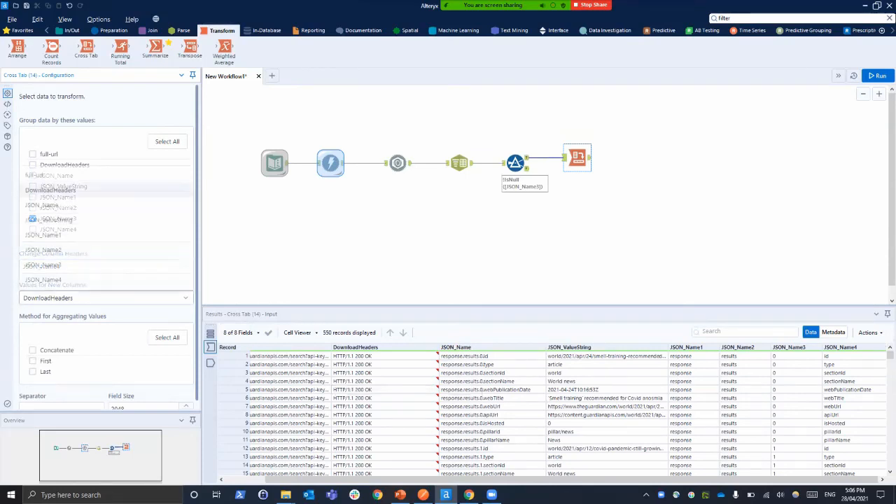
pyautogui.click(48, 220)
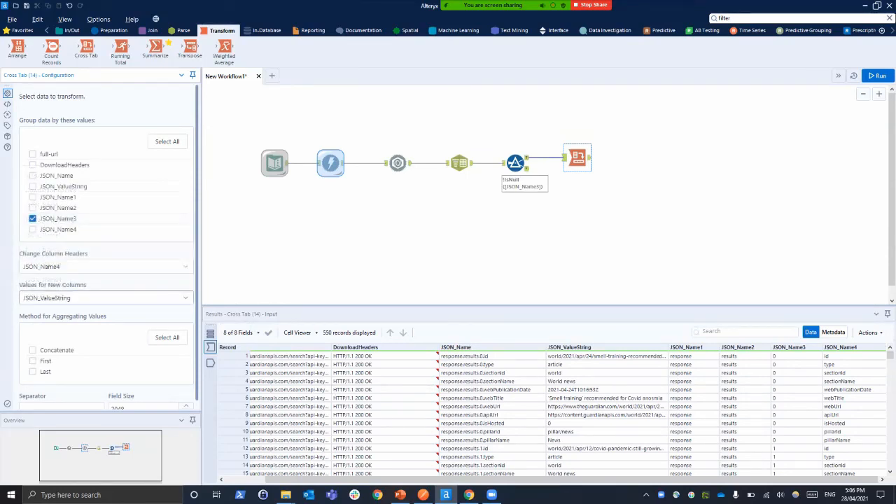
pyautogui.scroll(-1, 108, 247)
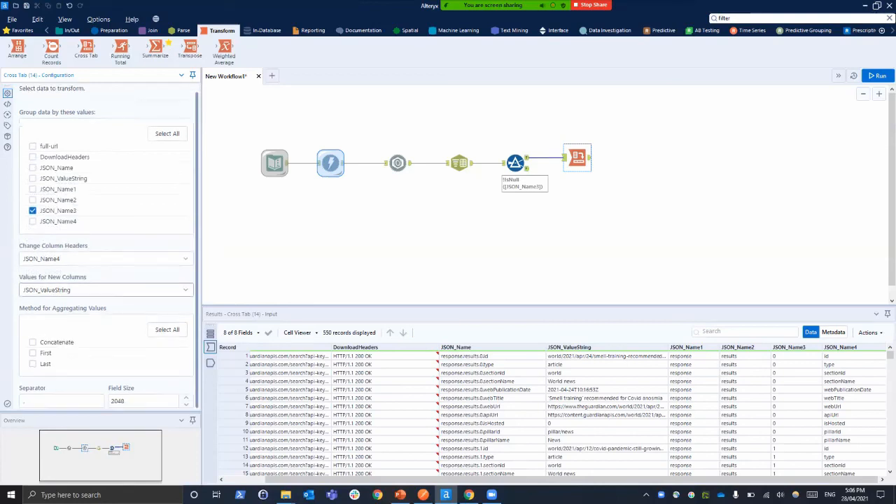
pyautogui.click(33, 342)
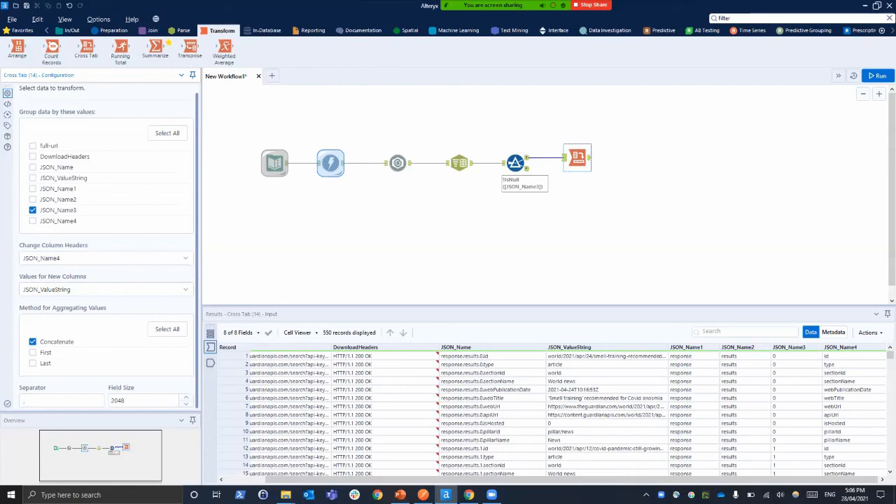
pyautogui.click(877, 76)
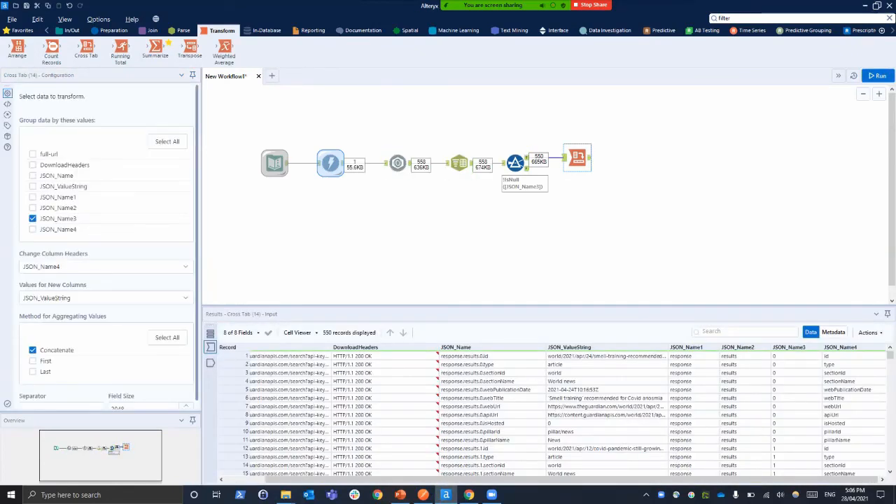
# Examine the Cross Tab output across all records and columns, including JSON_Name3, webPublicationDate, webTitle and webUrl
pyautogui.click(210, 363)
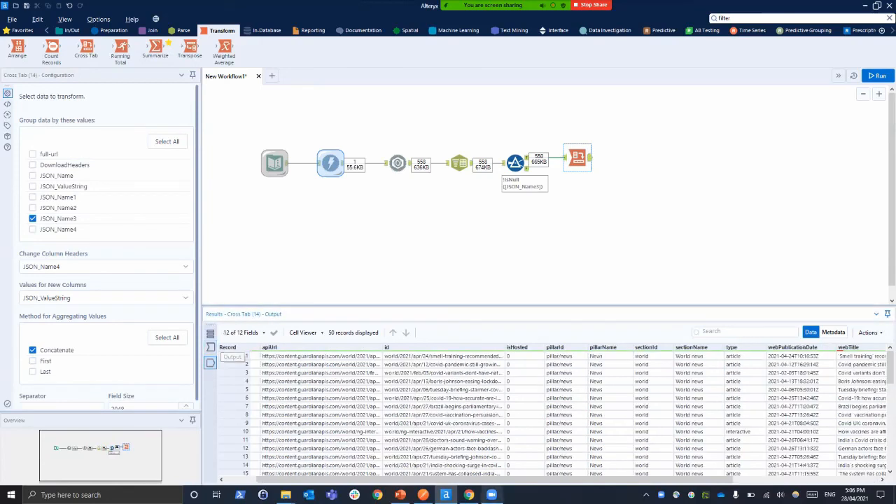
pyautogui.moveTo(490, 480); pyautogui.dragTo(459, 479)
pyautogui.scroll(-6, 553, 413)
pyautogui.scroll(-6, 553, 413)
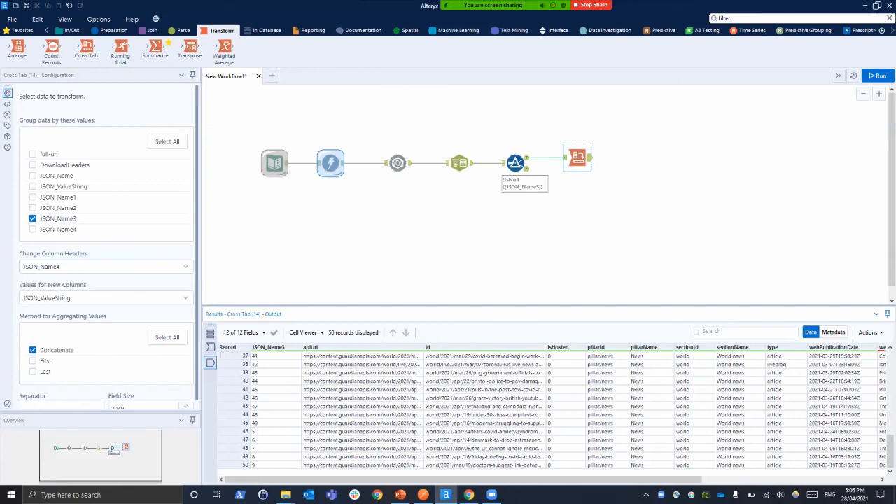
pyautogui.click(276, 423)
pyautogui.scroll(12, 276, 424)
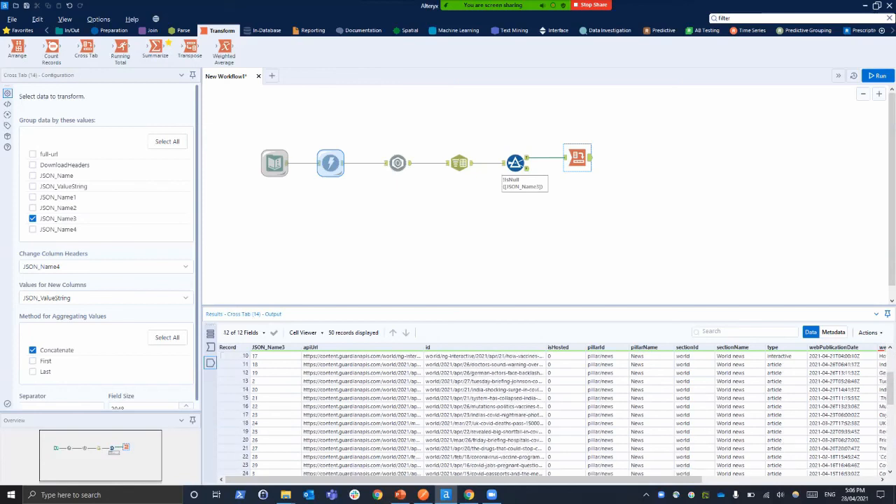
pyautogui.moveTo(392, 480); pyautogui.dragTo(562, 479)
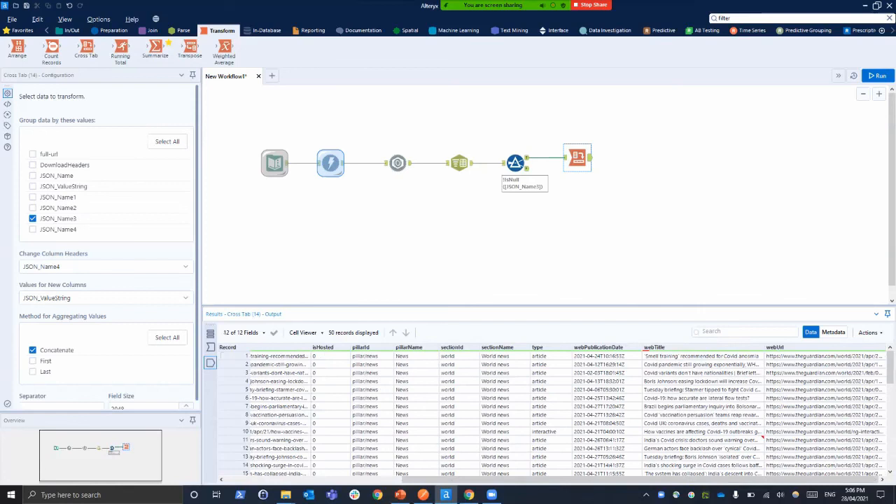
pyautogui.click(824, 356)
pyautogui.click(702, 356)
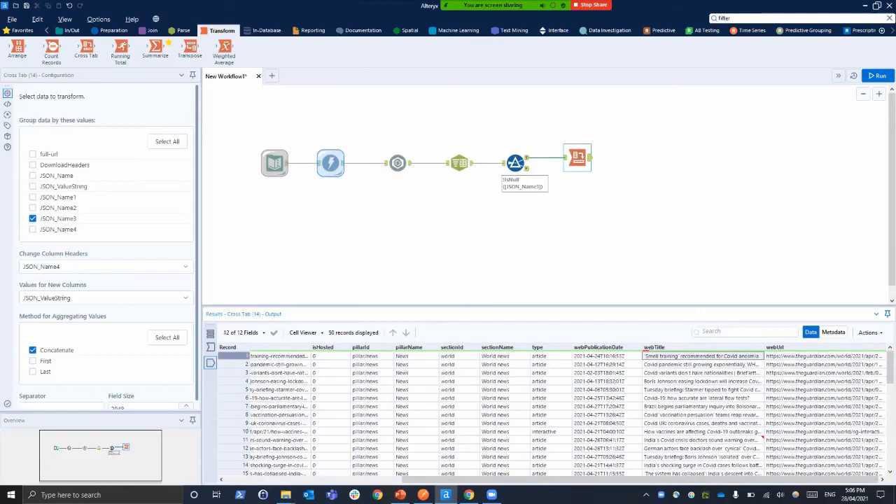
pyautogui.click(607, 356)
pyautogui.moveTo(560, 480); pyautogui.dragTo(384, 479)
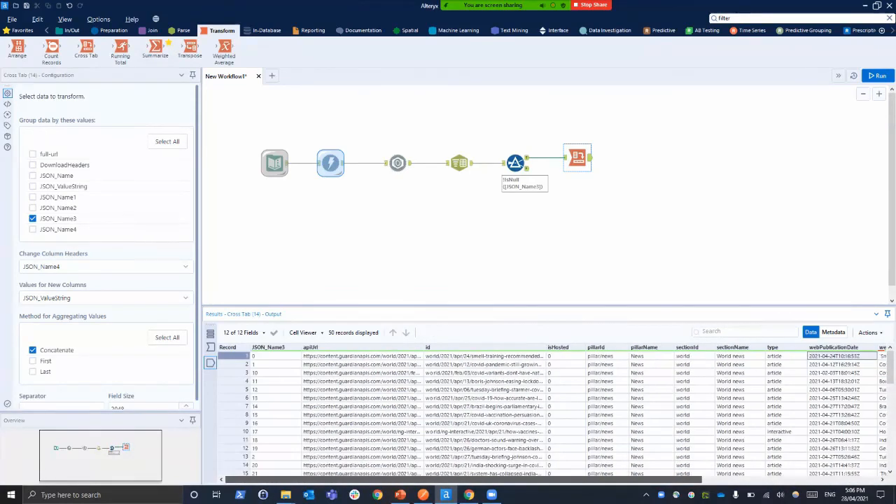